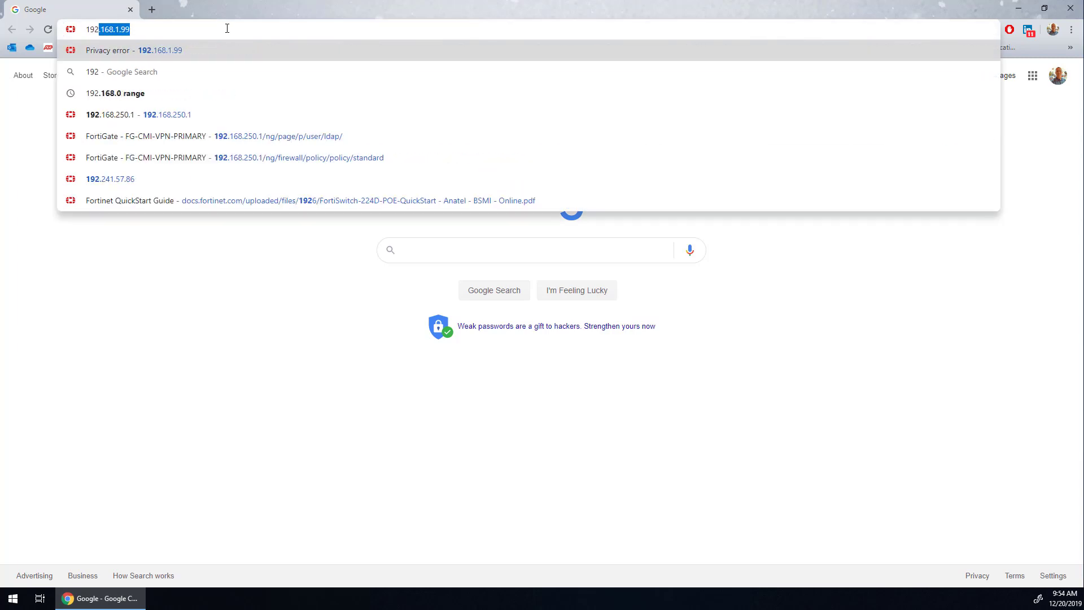
- Open the firewall login page at 192.168.1.99 and log in as admin with the default blank password
{"action": "key", "text": "Return"}
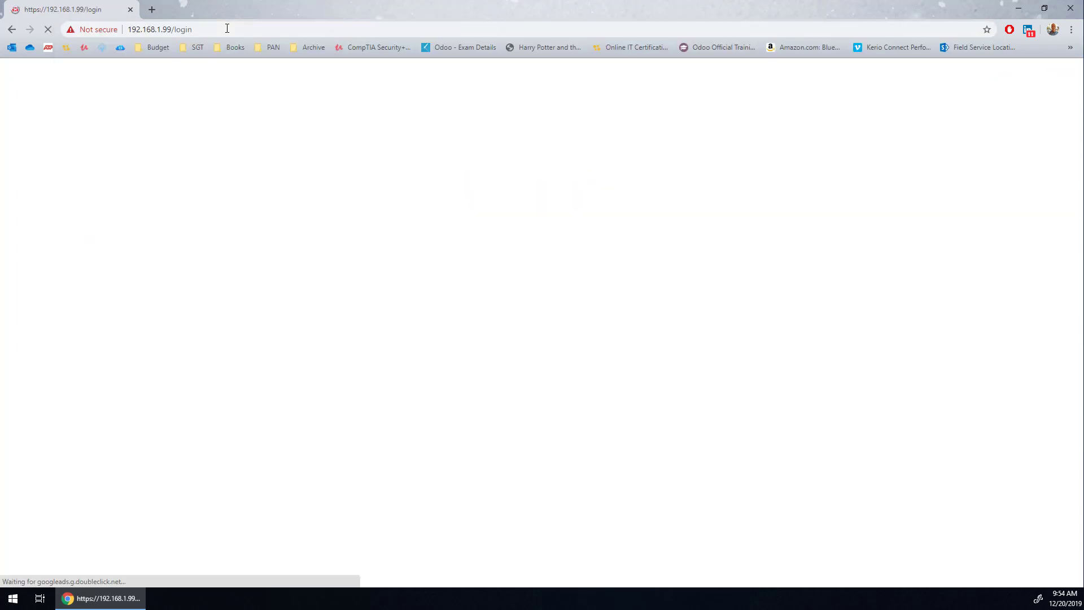
{"action": "left_click", "coordinate": [494, 311]}
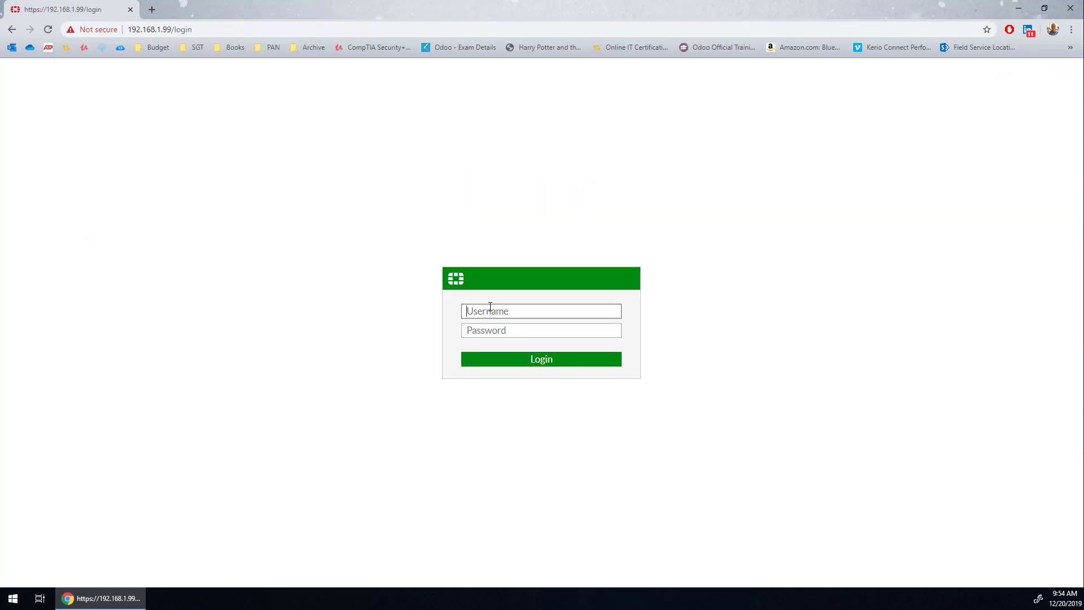
{"action": "type", "text": "admin"}
{"action": "key", "text": "Return"}
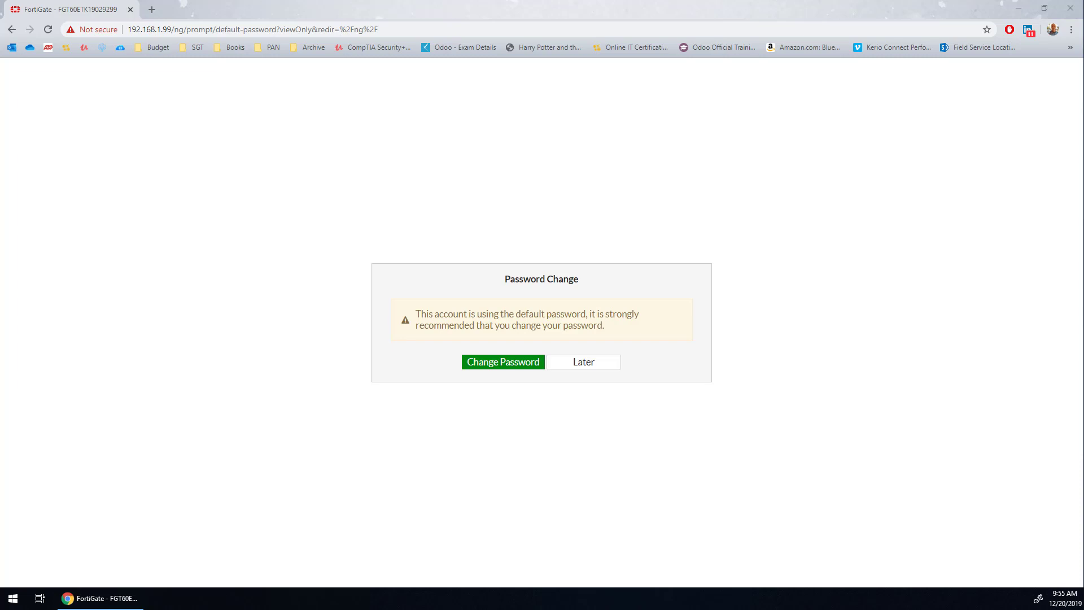
- Replace the default administrator password by entering and confirming a new password
{"action": "left_click", "coordinate": [518, 362]}
{"action": "left_click", "coordinate": [507, 327]}
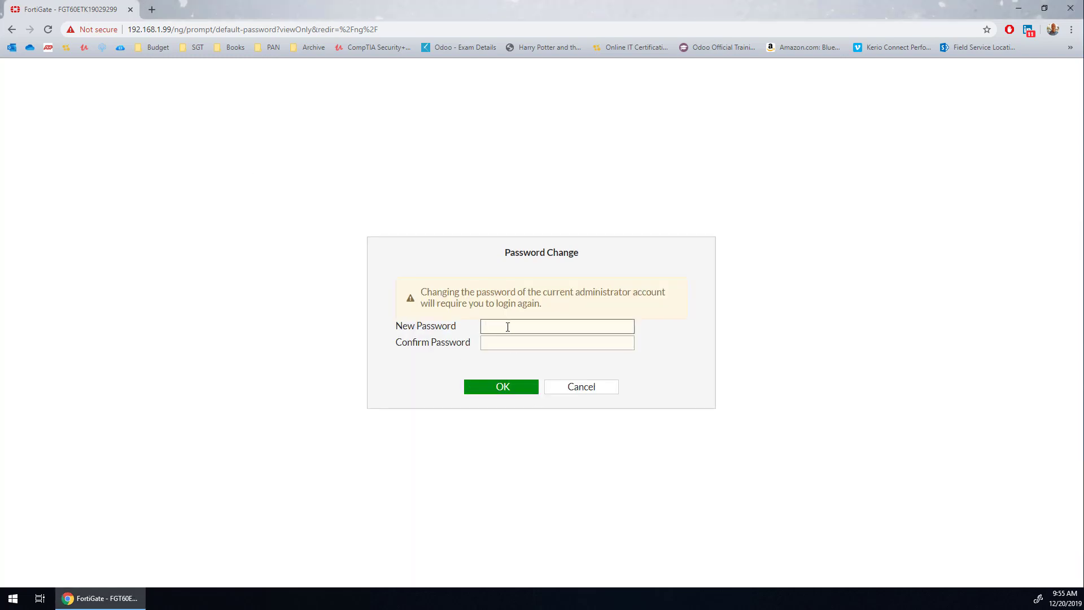
{"action": "key", "text": "ctrl+v"}
{"action": "left_click", "coordinate": [508, 344]}
{"action": "key", "text": "ctrl+v"}
{"action": "left_click", "coordinate": [504, 387]}
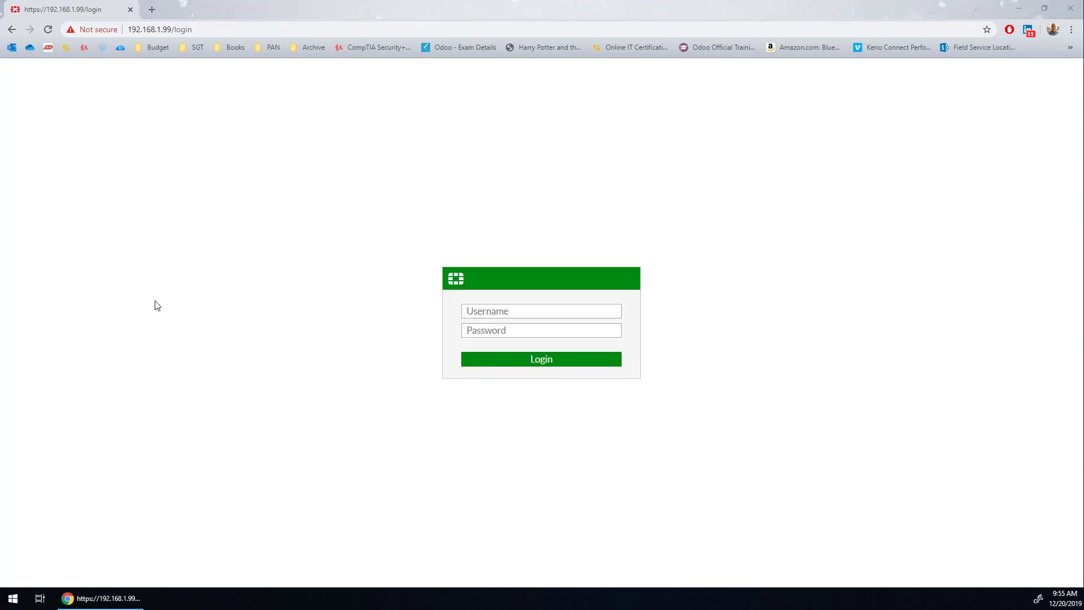
- Log back in as admin with the new password and highlight the firmware version in the System Information widget
{"action": "left_click", "coordinate": [571, 313]}
{"action": "type", "text": "admin"}
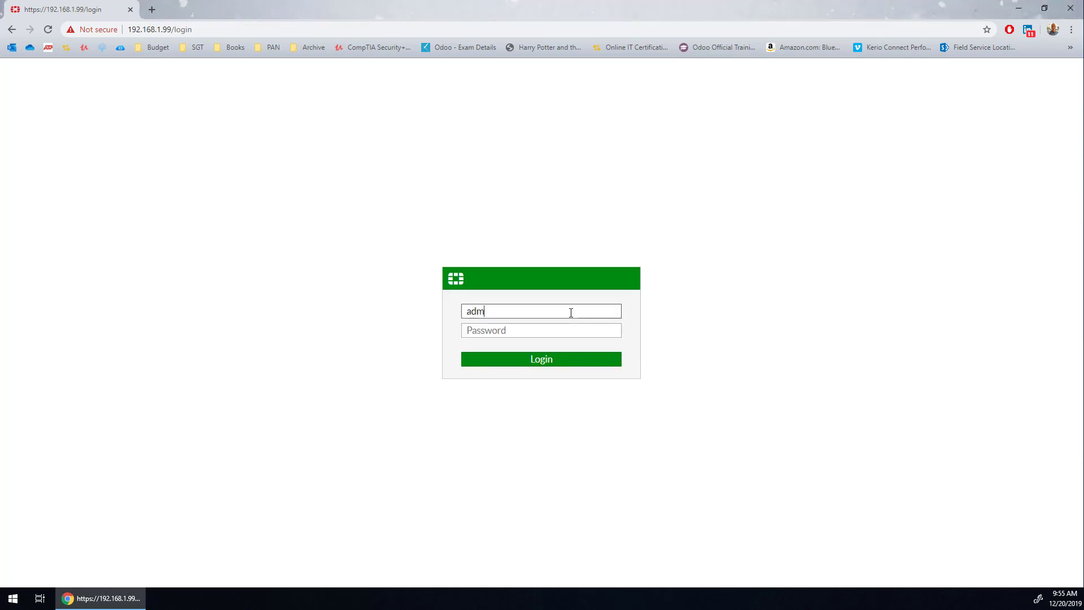
{"action": "key", "text": "Tab"}
{"action": "key", "text": "ctrl+v"}
{"action": "key", "text": "Return"}
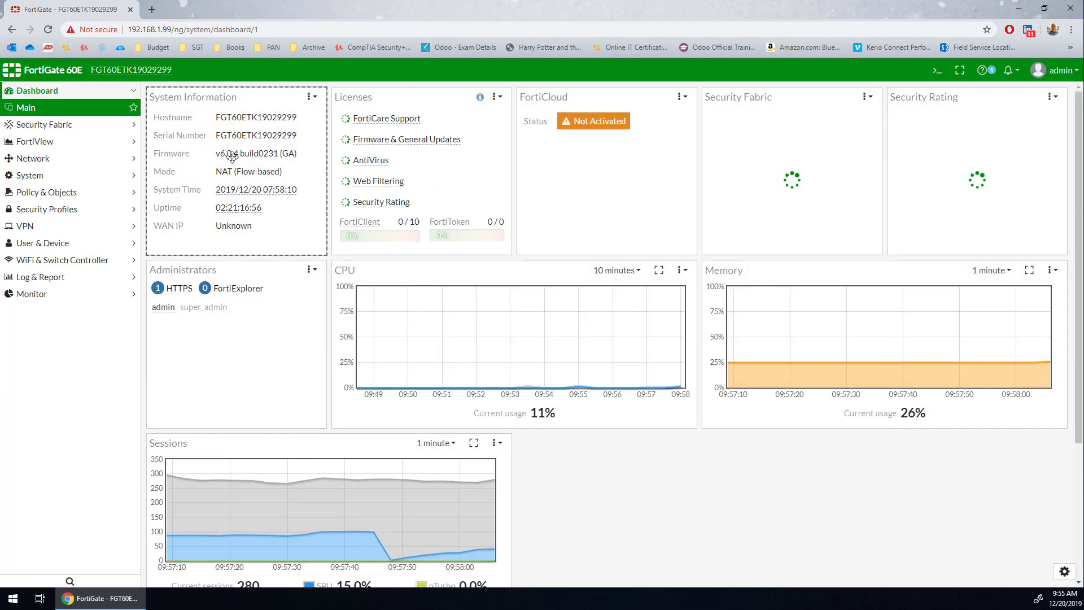
{"action": "left_click_drag", "start_coordinate": [217, 156], "coordinate": [299, 161]}
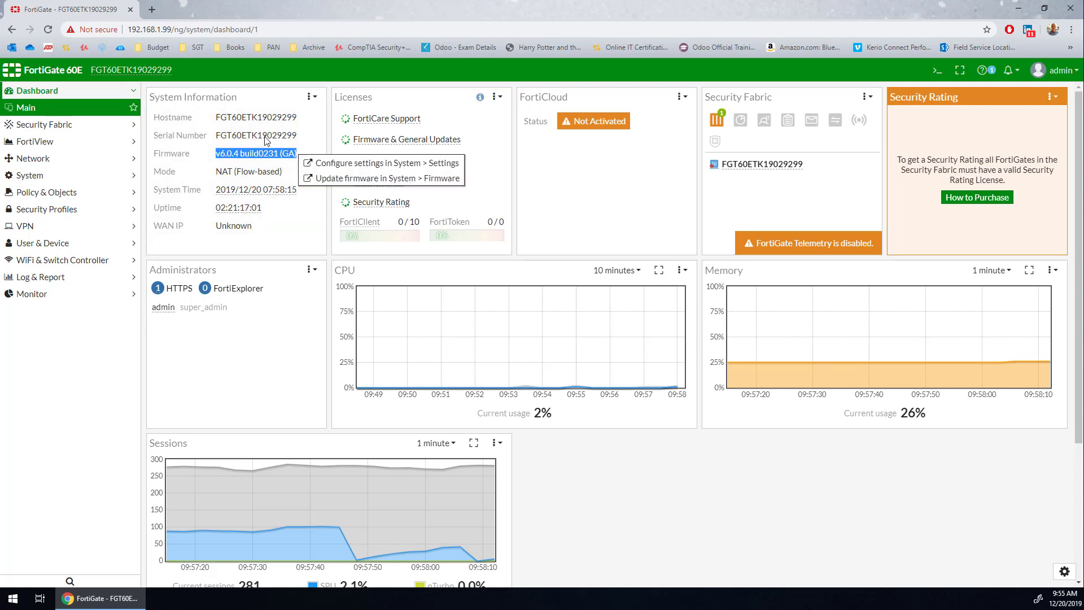
- Open support.fortinet.com in a new browser tab and sign in with the saved account credentials
{"action": "left_click", "coordinate": [159, 8]}
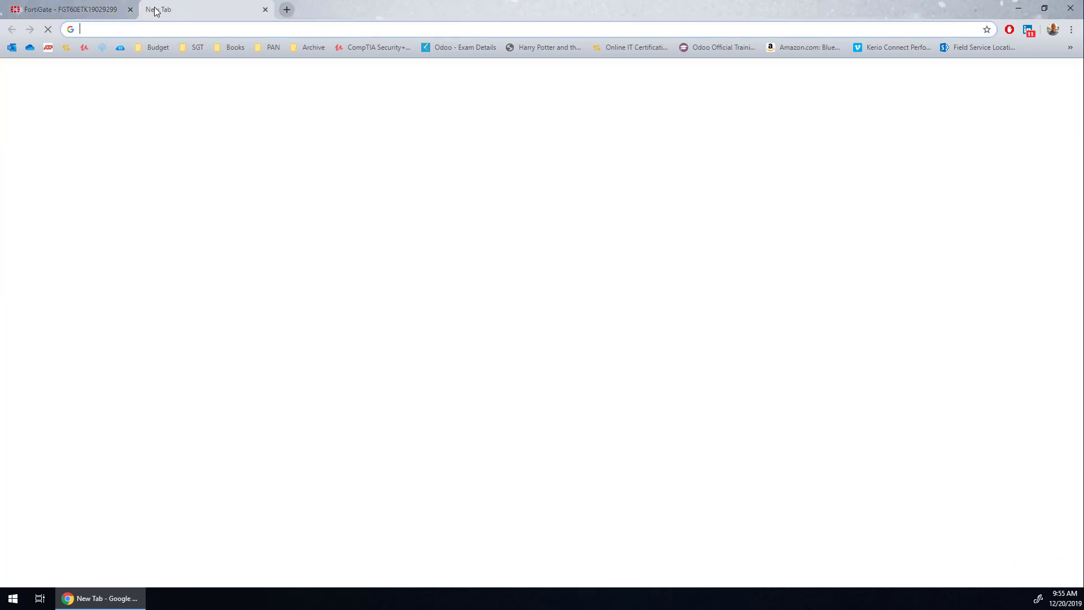
{"action": "type", "text": "support.fortinet.com"}
{"action": "key", "text": "Return"}
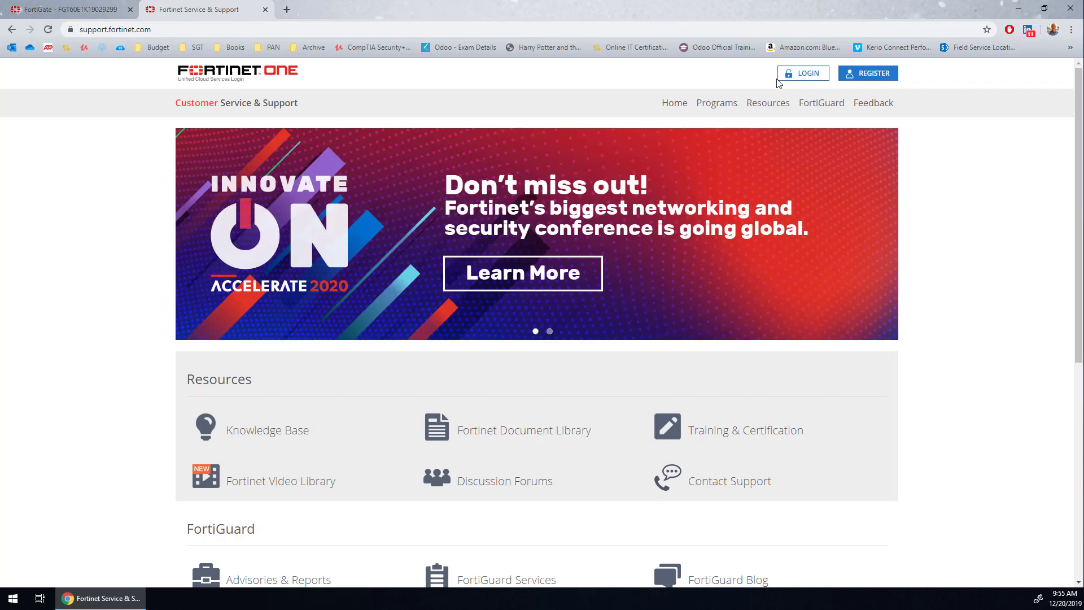
{"action": "left_click", "coordinate": [793, 76]}
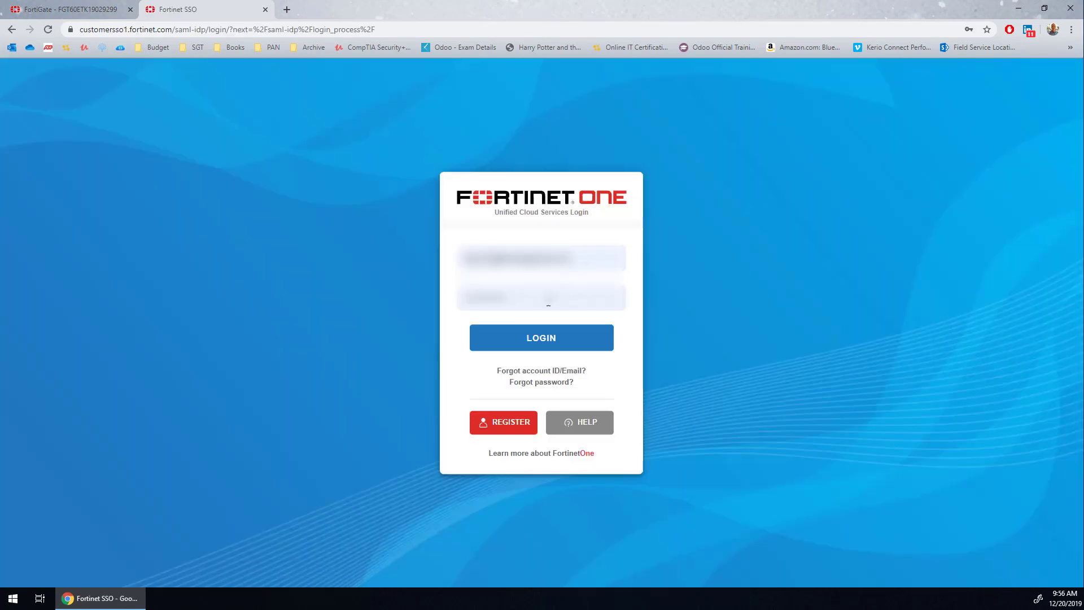
{"action": "left_click", "coordinate": [543, 341]}
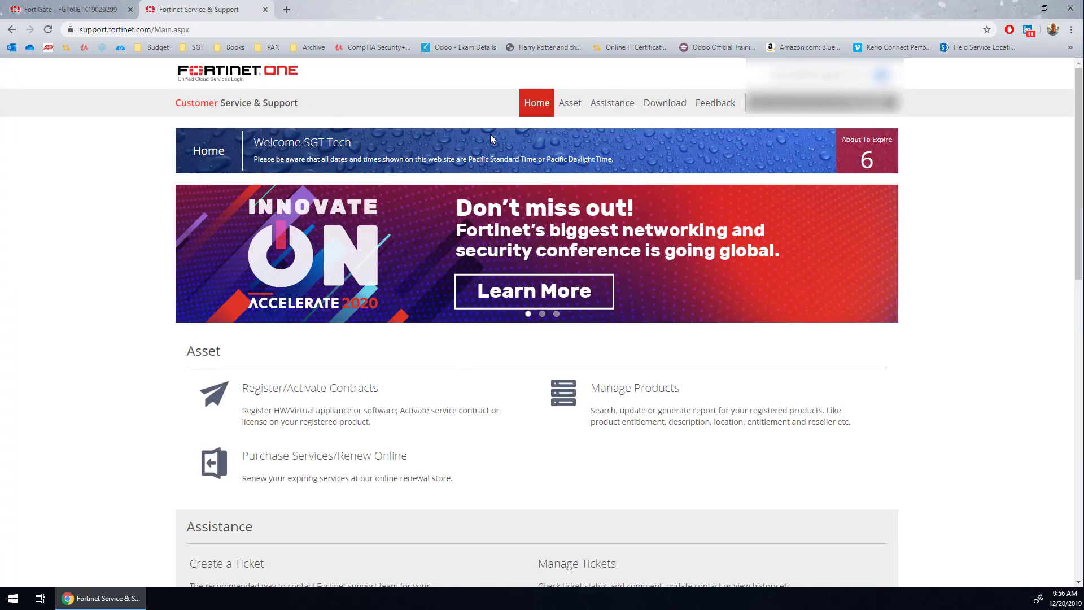
- Go to the firmware images download center and show the upgrade path tool for FortiGate
{"action": "left_click", "coordinate": [684, 103]}
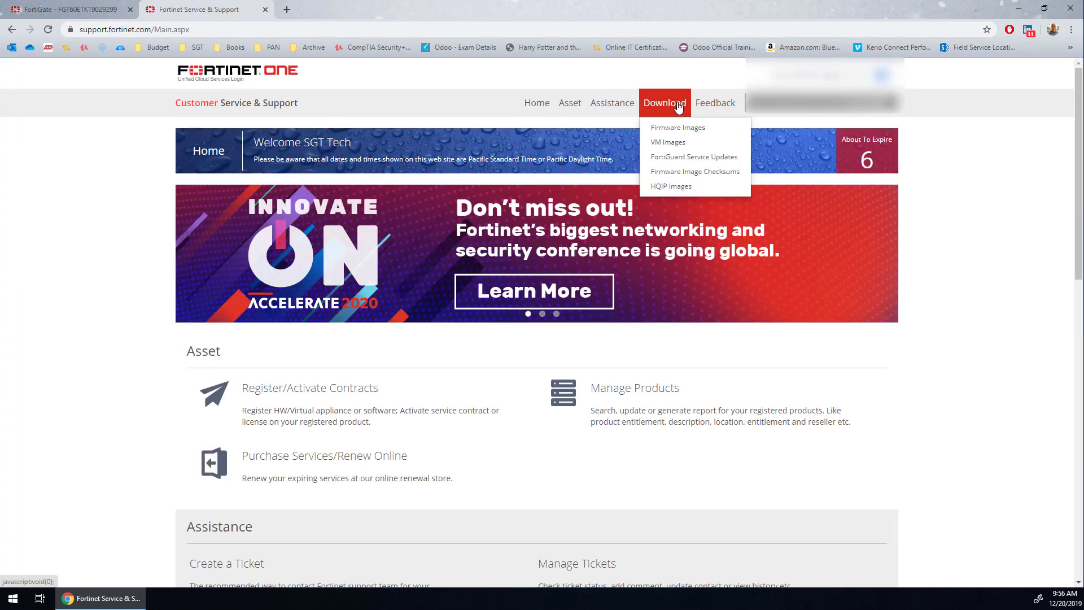
{"action": "left_click", "coordinate": [718, 133]}
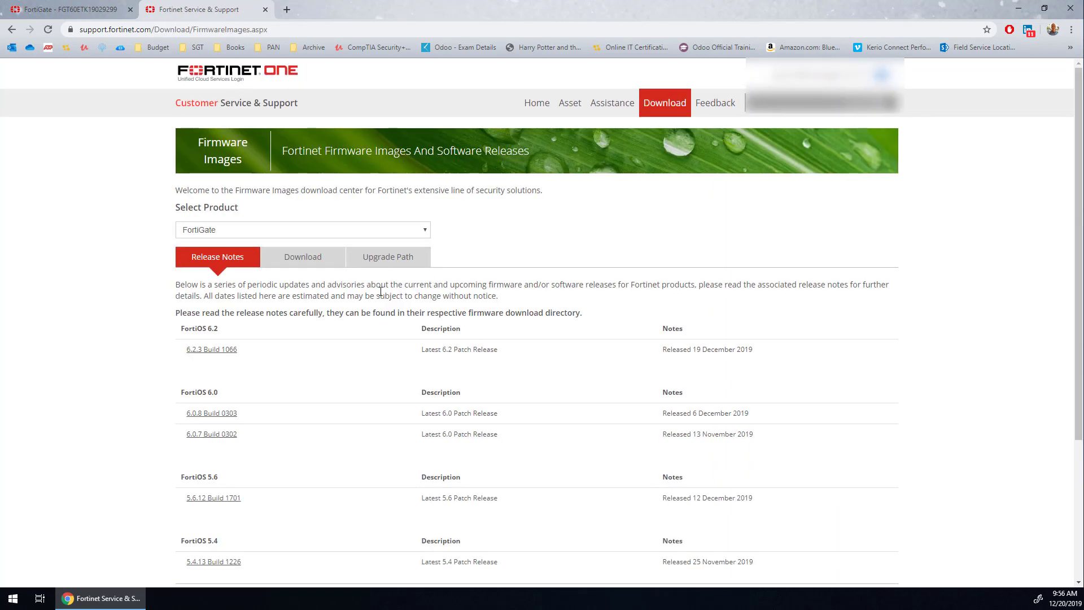
{"action": "left_click", "coordinate": [394, 261]}
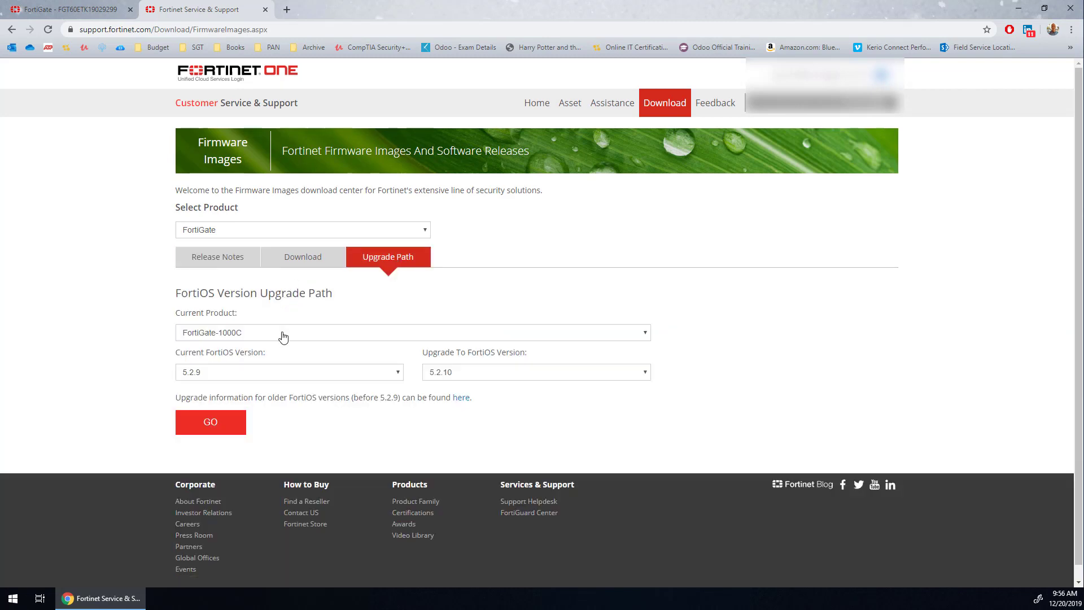
- Set the current product of the upgrade path to FortiGate-60E
{"action": "left_click", "coordinate": [282, 334]}
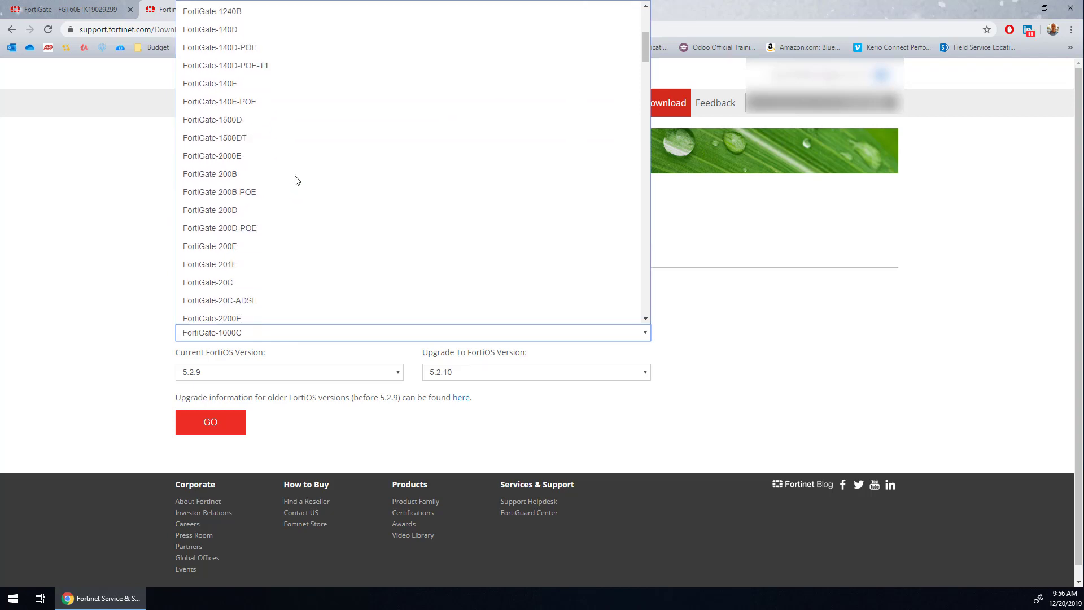
{"action": "scroll", "coordinate": [295, 180], "scroll_direction": "down", "scroll_amount": 4}
{"action": "scroll", "coordinate": [295, 179], "scroll_direction": "down", "scroll_amount": 12}
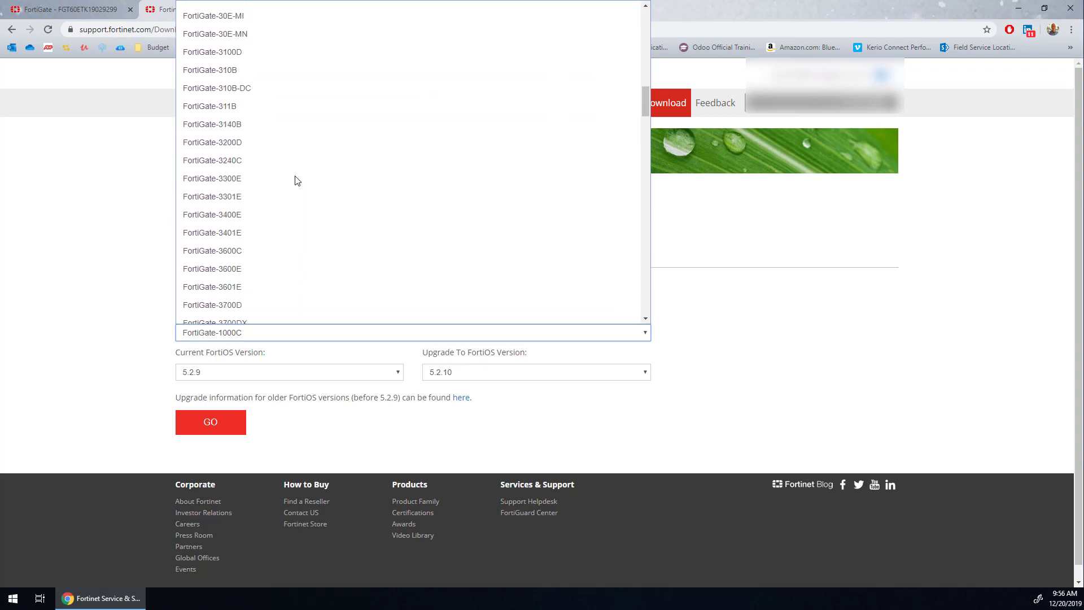
{"action": "scroll", "coordinate": [295, 179], "scroll_direction": "down", "scroll_amount": 2}
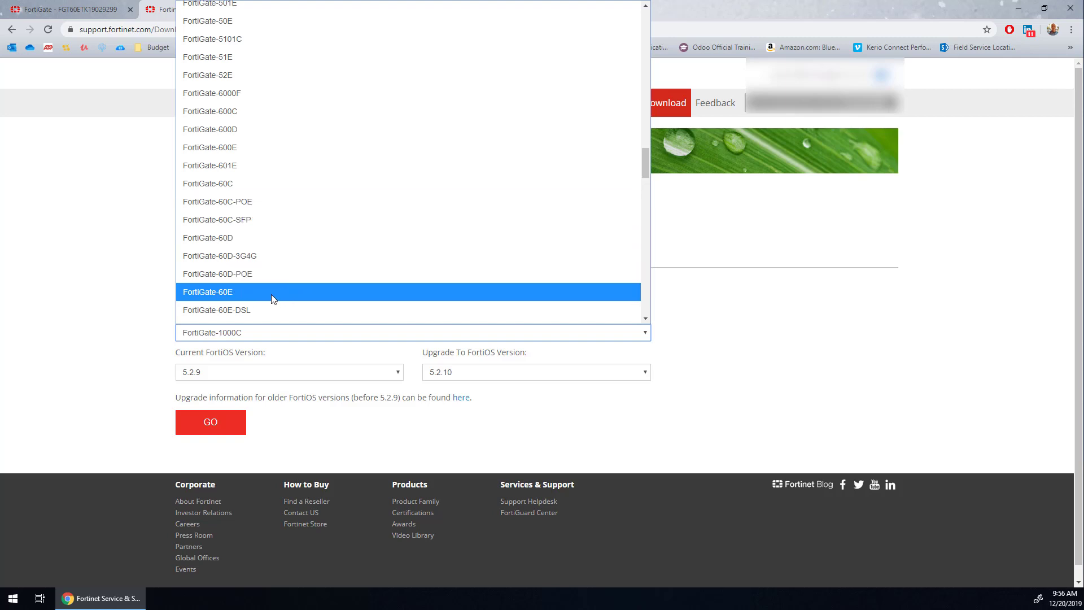
{"action": "left_click", "coordinate": [274, 293]}
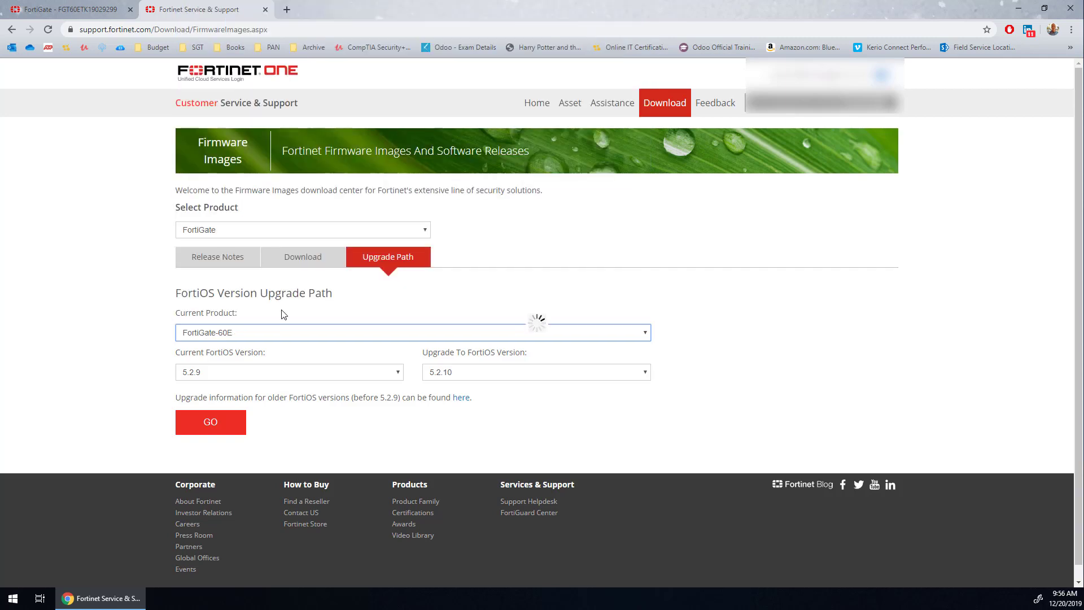
- Generate the recommended upgrade path from FortiOS 5.4.0 to 6.2.3 and look through its versions
{"action": "left_click", "coordinate": [286, 376]}
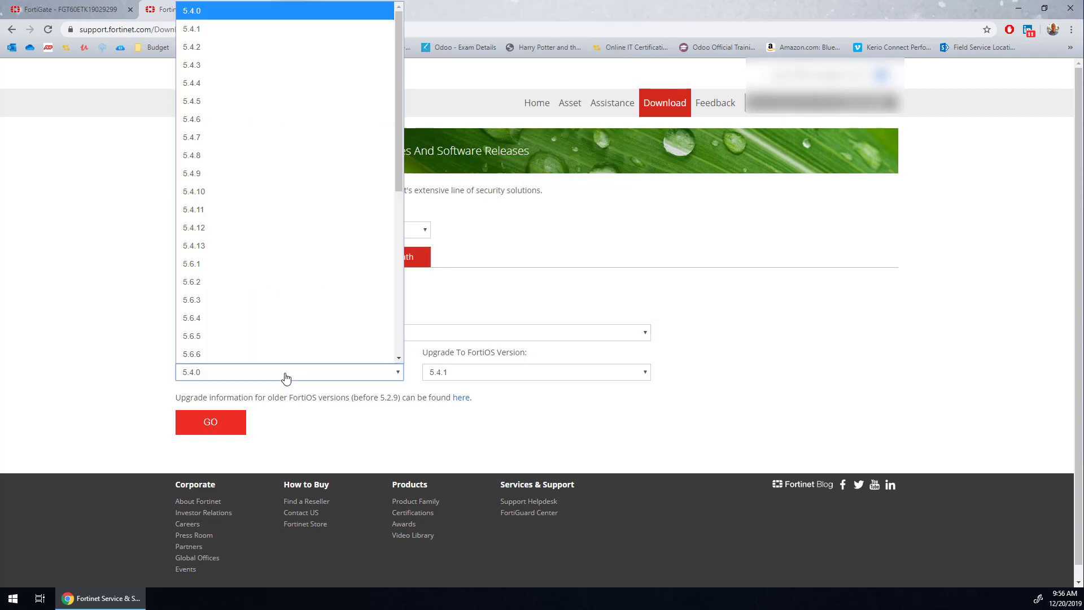
{"action": "left_click", "coordinate": [443, 315]}
{"action": "left_click", "coordinate": [439, 375]}
{"action": "scroll", "coordinate": [455, 346], "scroll_direction": "down", "scroll_amount": 2}
{"action": "scroll", "coordinate": [456, 346], "scroll_direction": "down", "scroll_amount": 2}
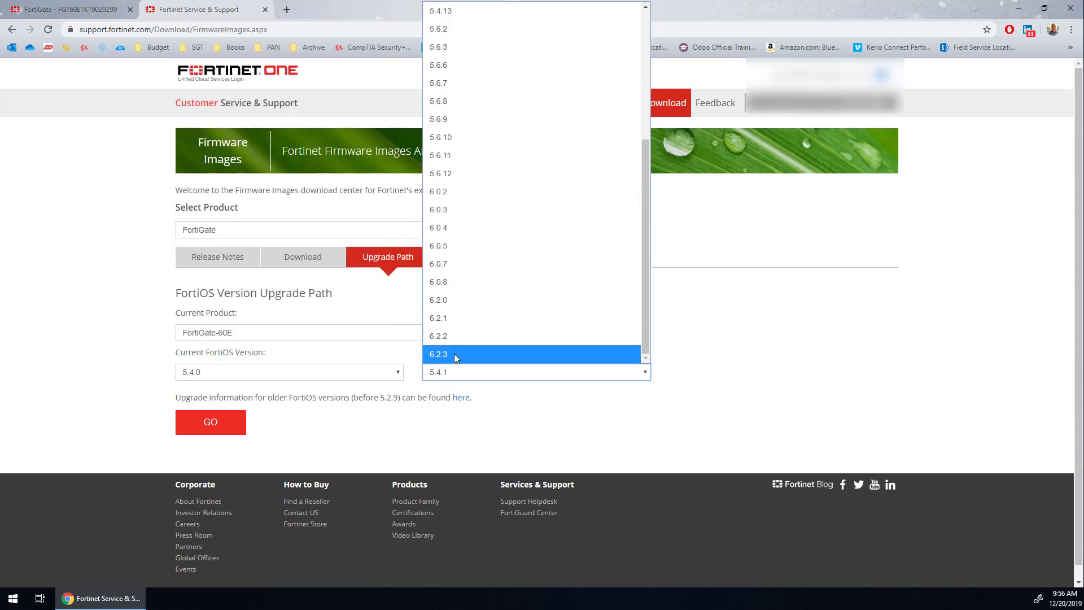
{"action": "left_click", "coordinate": [444, 354]}
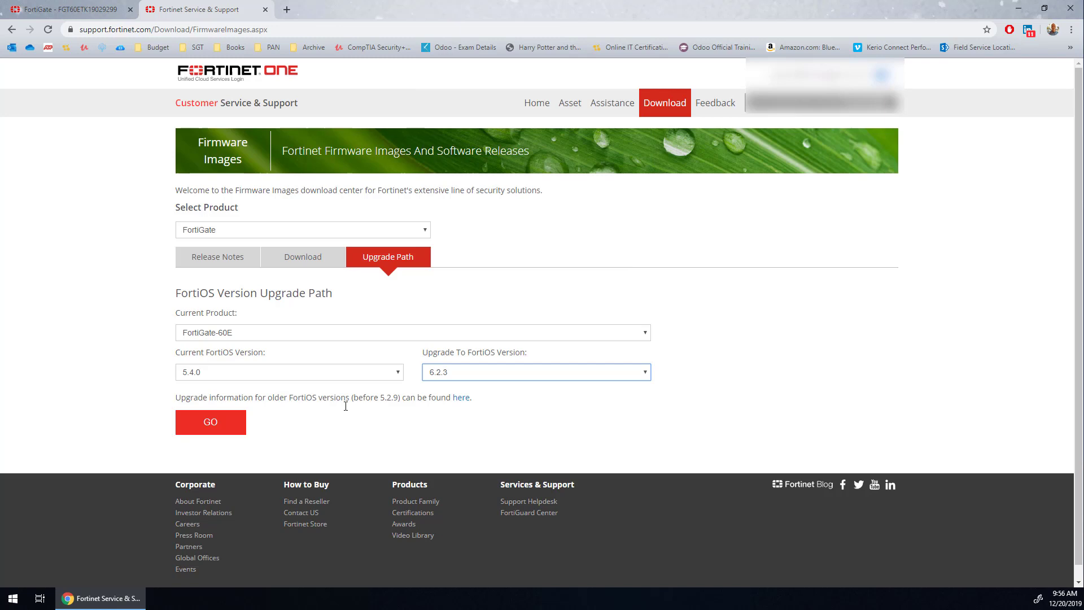
{"action": "left_click", "coordinate": [232, 426]}
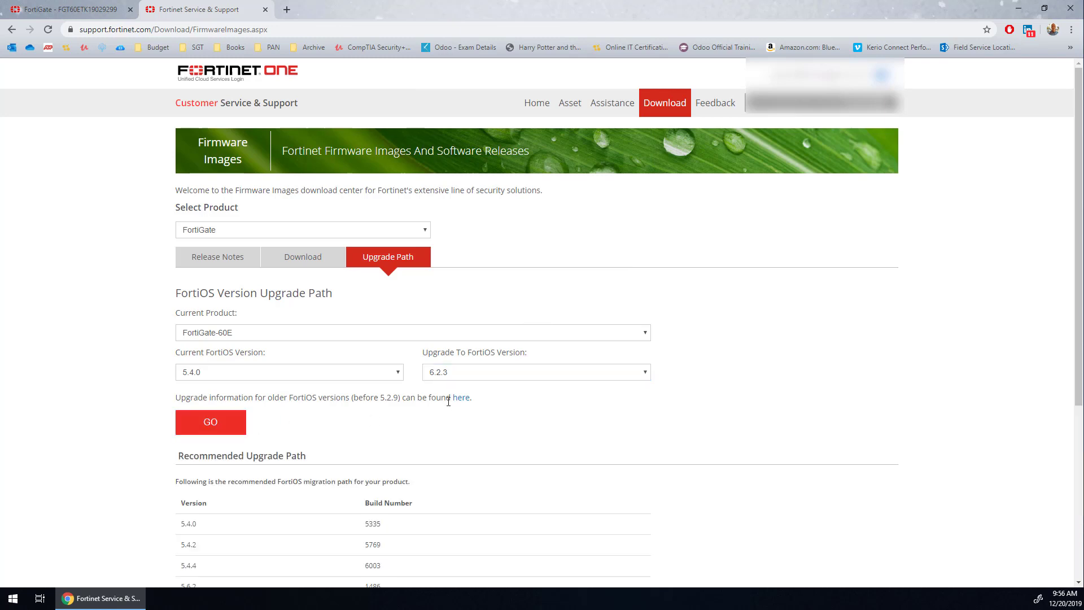
{"action": "scroll", "coordinate": [445, 397], "scroll_direction": "down", "scroll_amount": 3}
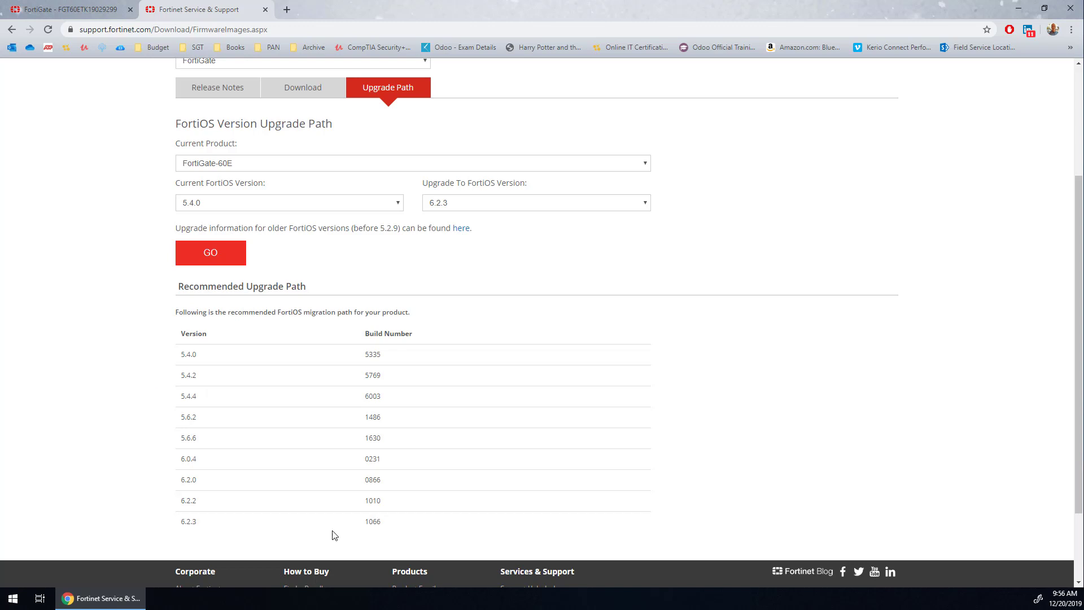
- Generate the recommended upgrade path with current FortiOS version 6.0.4 and target version 6.2.2
{"action": "left_click", "coordinate": [286, 204]}
{"action": "scroll", "coordinate": [284, 296], "scroll_direction": "down", "scroll_amount": 5}
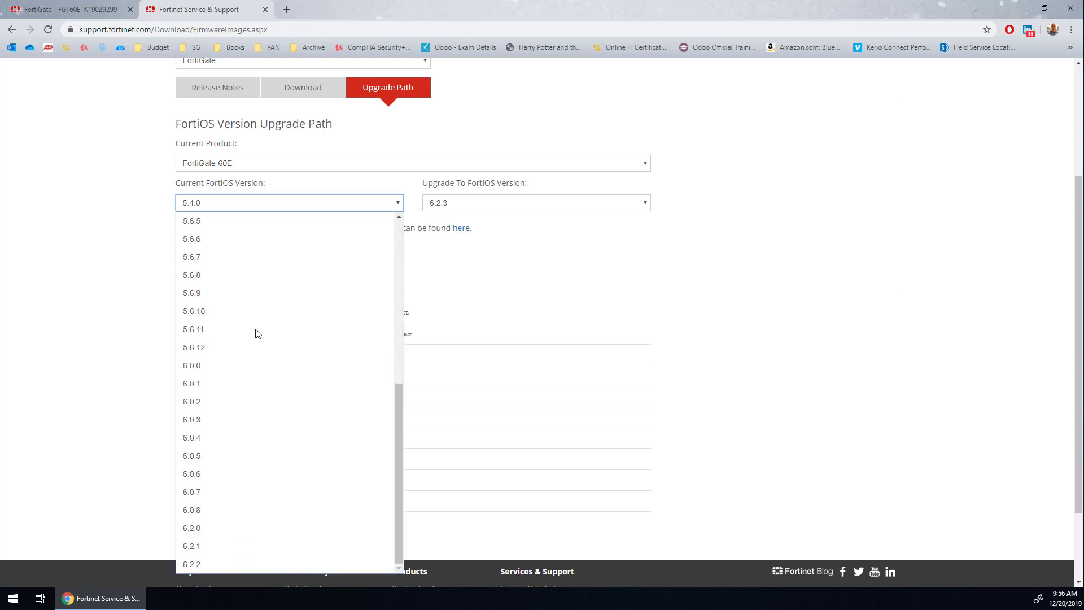
{"action": "left_click", "coordinate": [277, 436]}
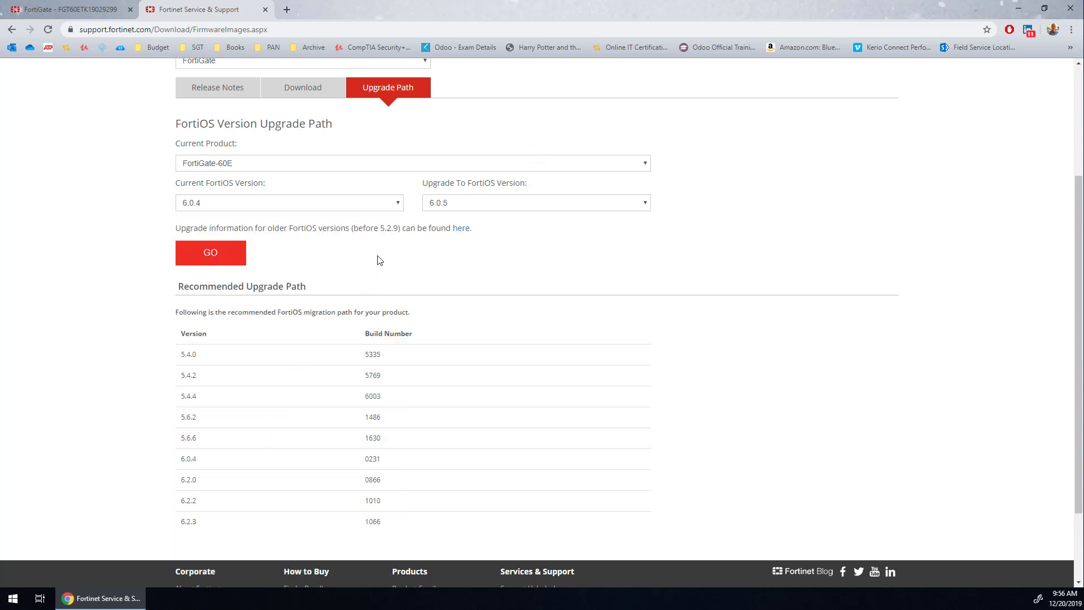
{"action": "left_click", "coordinate": [442, 204]}
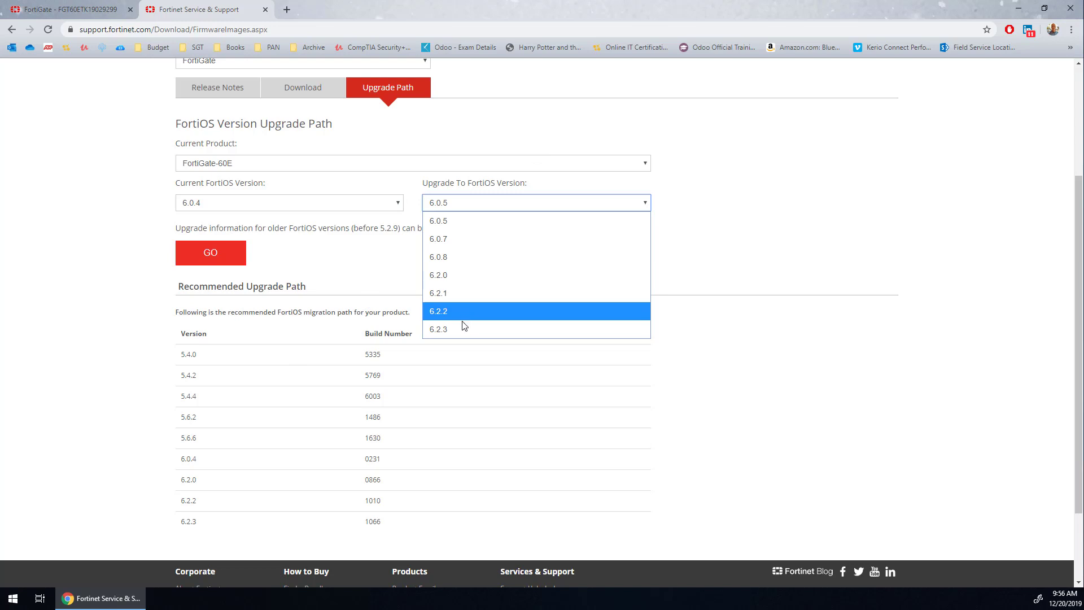
{"action": "left_click", "coordinate": [458, 308]}
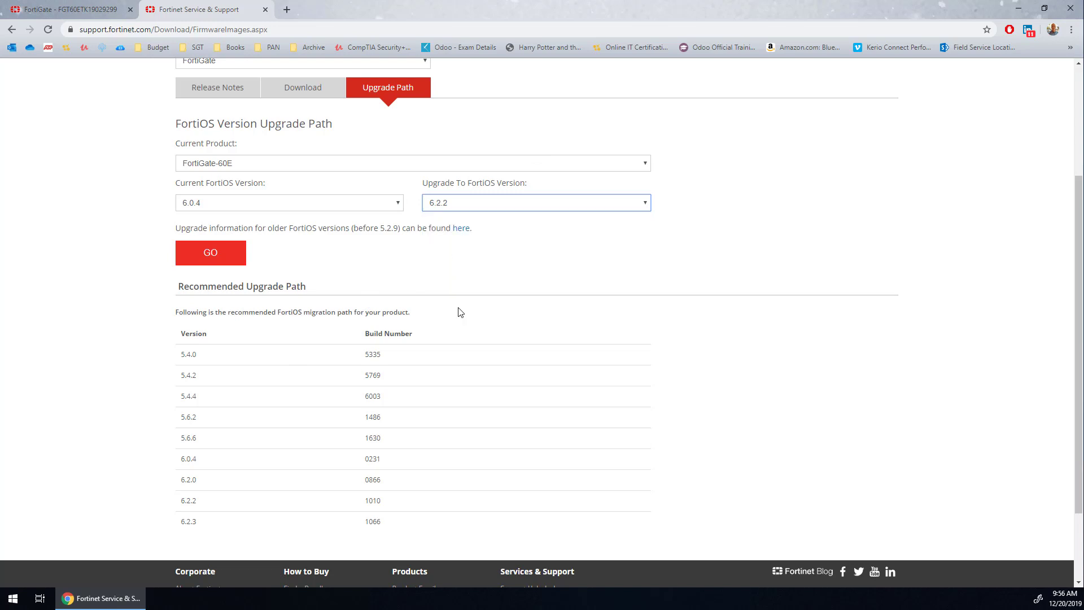
{"action": "left_click", "coordinate": [208, 255]}
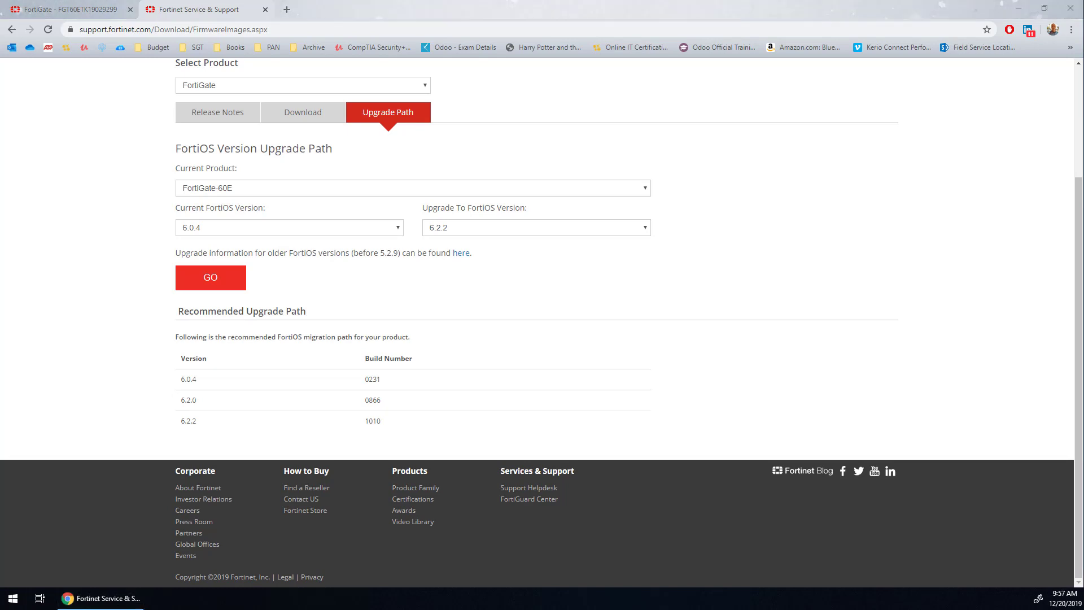
- Capture a screen snip of the recommended upgrade path table with its versions and build numbers
{"action": "key", "text": "super+shift+s"}
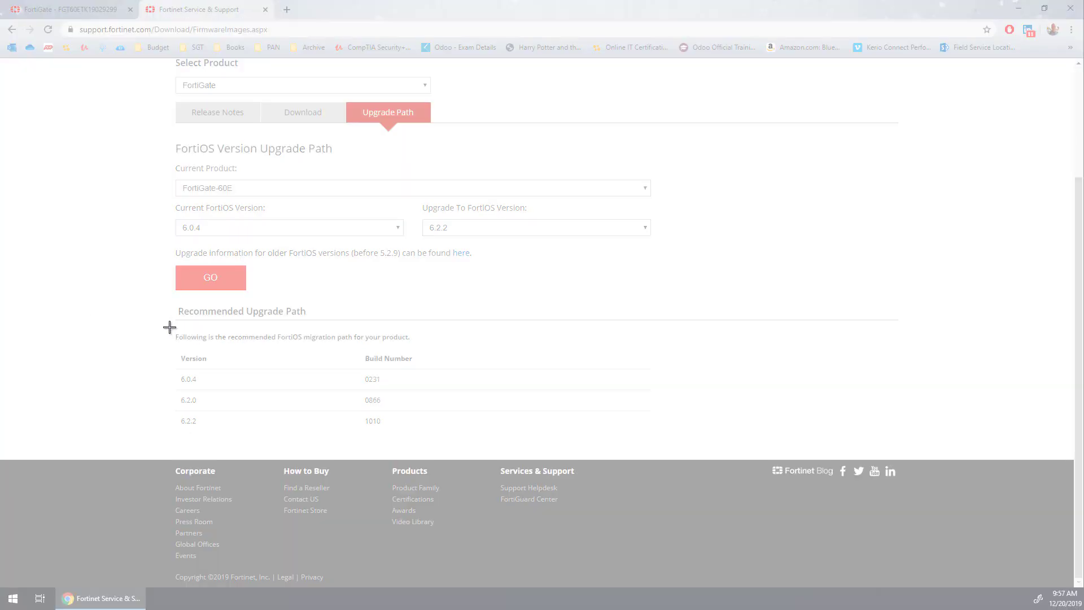
{"action": "left_click_drag", "start_coordinate": [170, 327], "coordinate": [466, 439]}
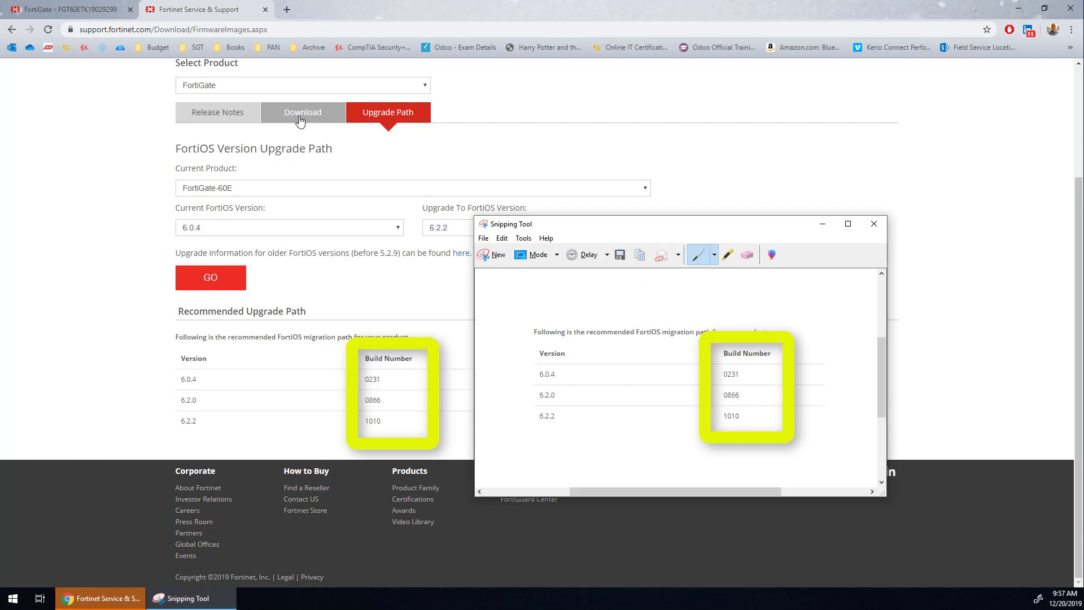
- Show the FortiGate firmware download folders and browse to v6.00/6.2
{"action": "left_click", "coordinate": [299, 112]}
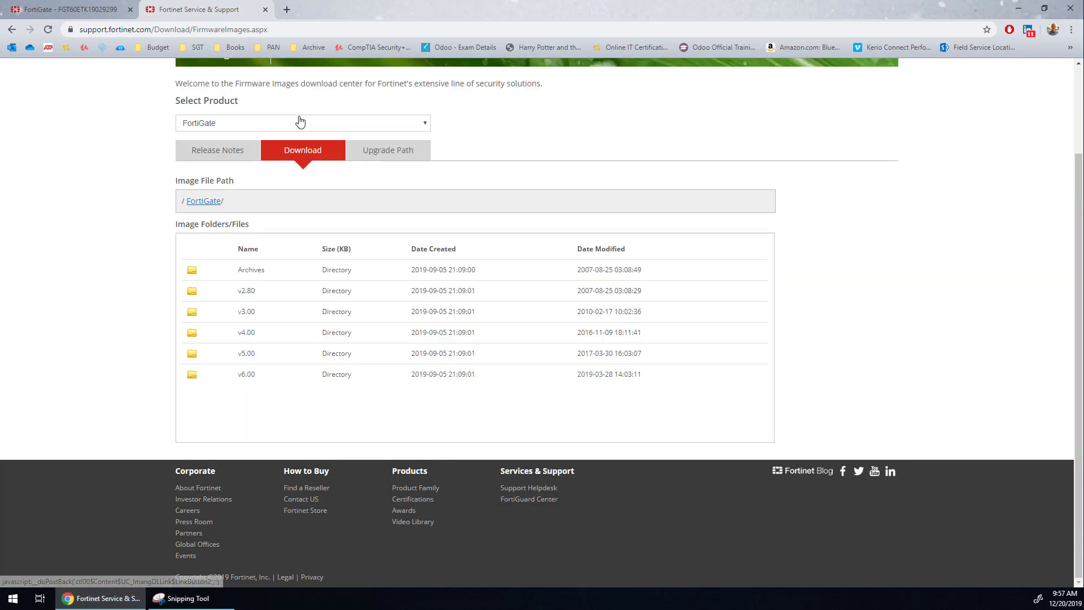
{"action": "left_click", "coordinate": [246, 375]}
{"action": "left_click", "coordinate": [246, 375]}
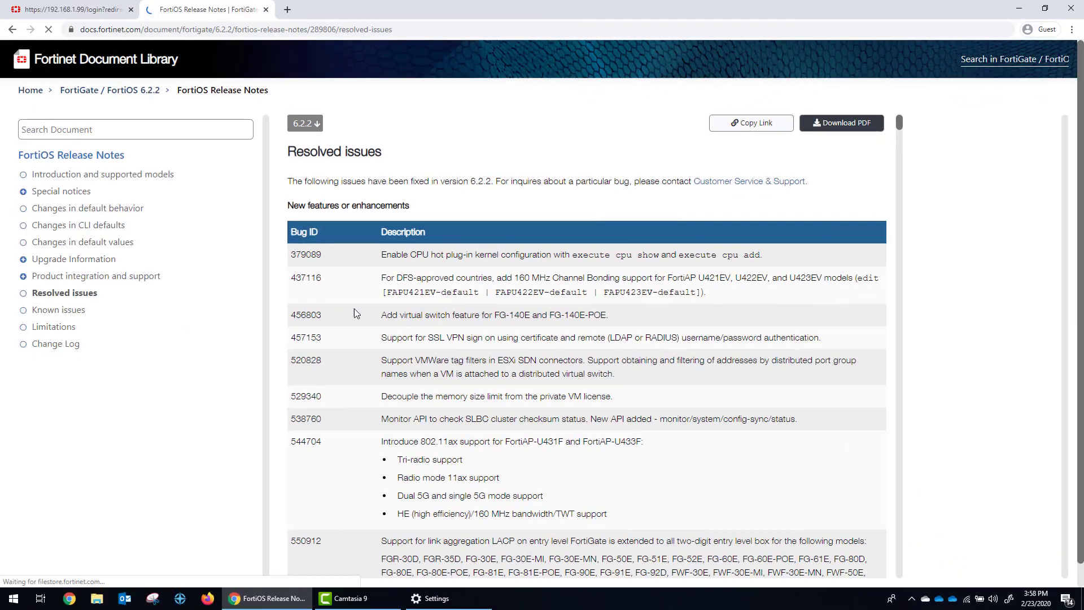
- Look over the resolved issues in the FortiOS 6.2.2 release notes, and circle version 6.2.0 in the captured upgrade path
{"action": "scroll", "coordinate": [536, 356], "scroll_direction": "down", "scroll_amount": 2}
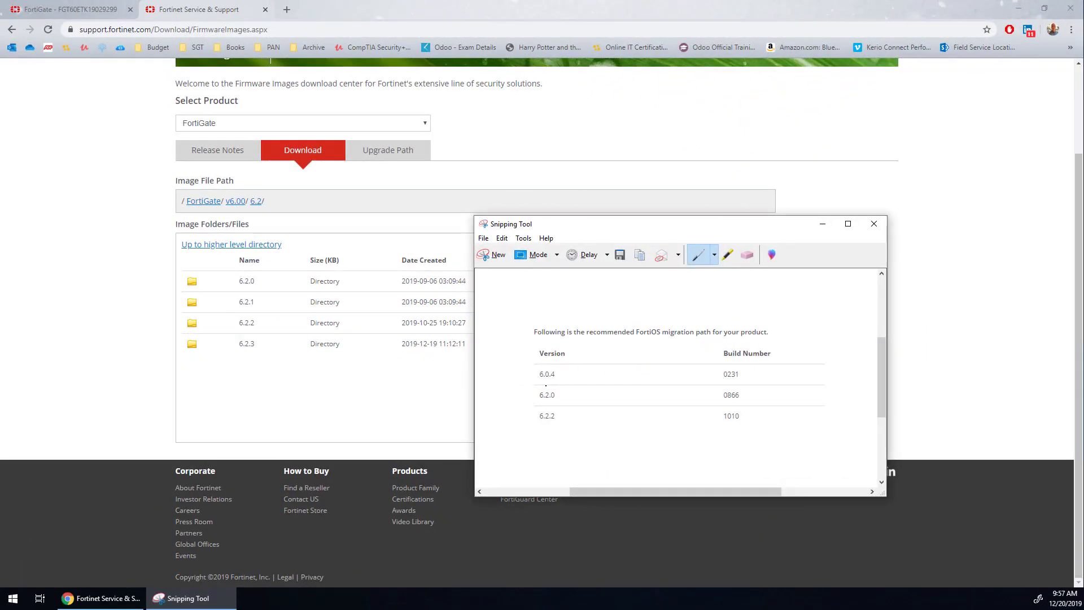
{"action": "mouse_move", "coordinate": [545, 385]}
{"action": "left_mouse_down"}
{"action": "mouse_move", "coordinate": [536, 409]}
{"action": "mouse_move", "coordinate": [552, 384]}
{"action": "left_mouse_up"}
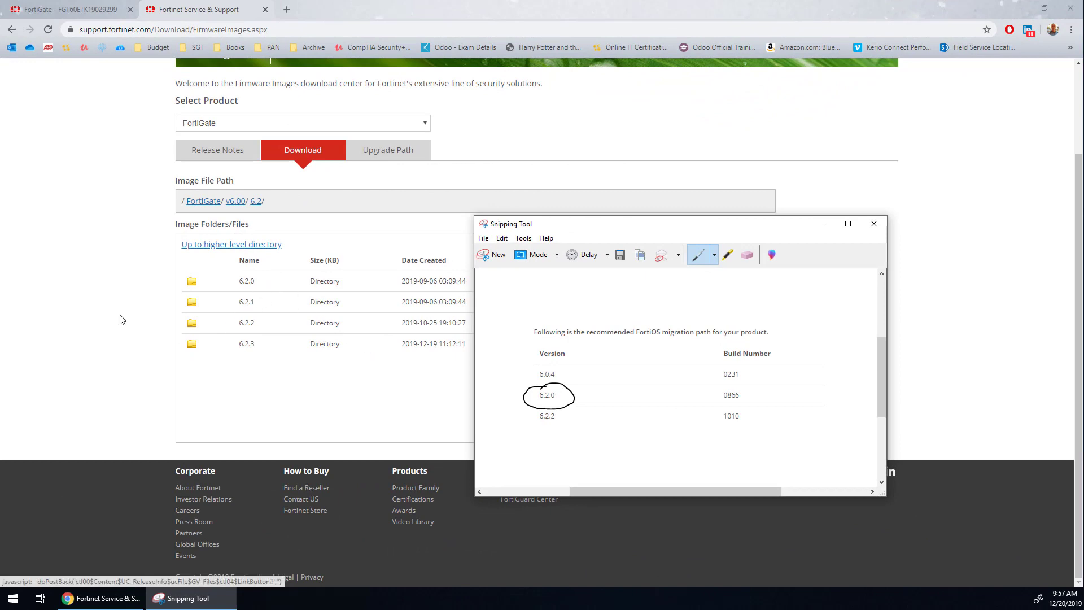
- Open the 6.2.0 firmware folder and search the page for 60e to reach the FortiGate 60E images
{"action": "left_click", "coordinate": [224, 283]}
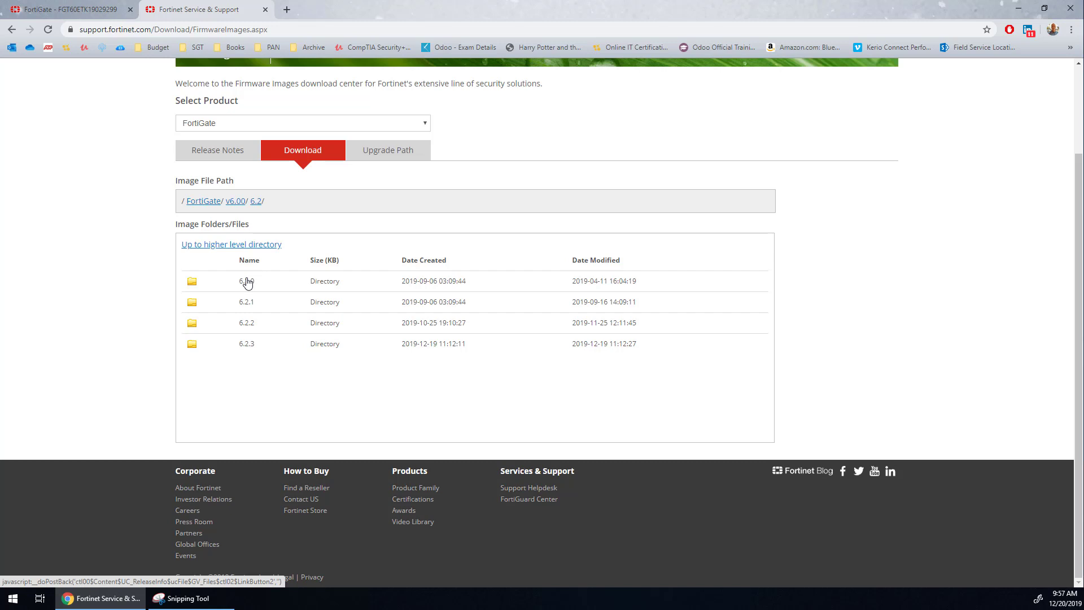
{"action": "left_click", "coordinate": [246, 281]}
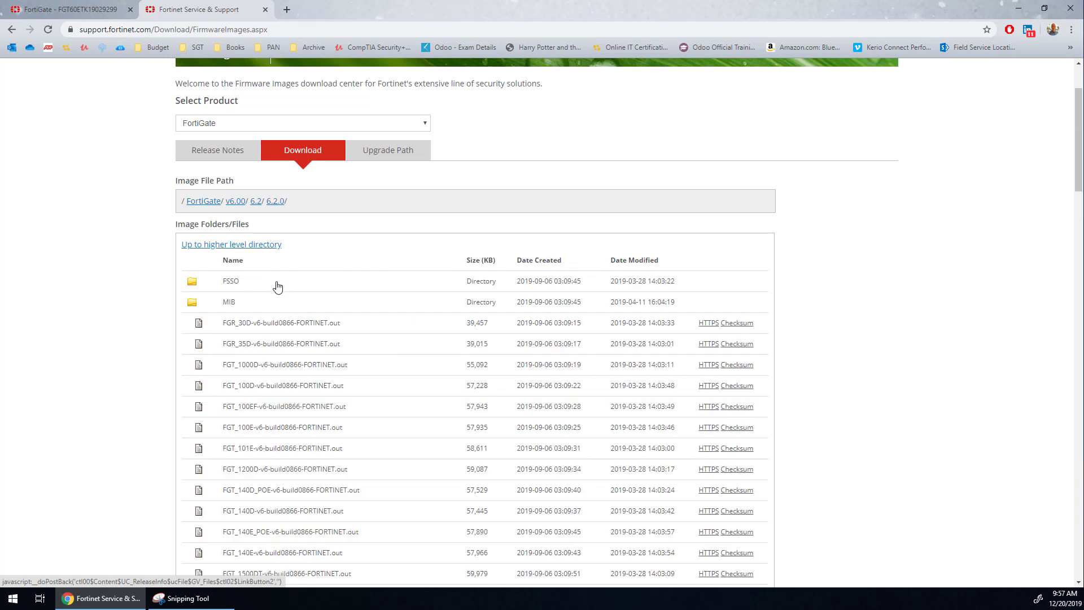
{"action": "key", "text": "ctrl+f"}
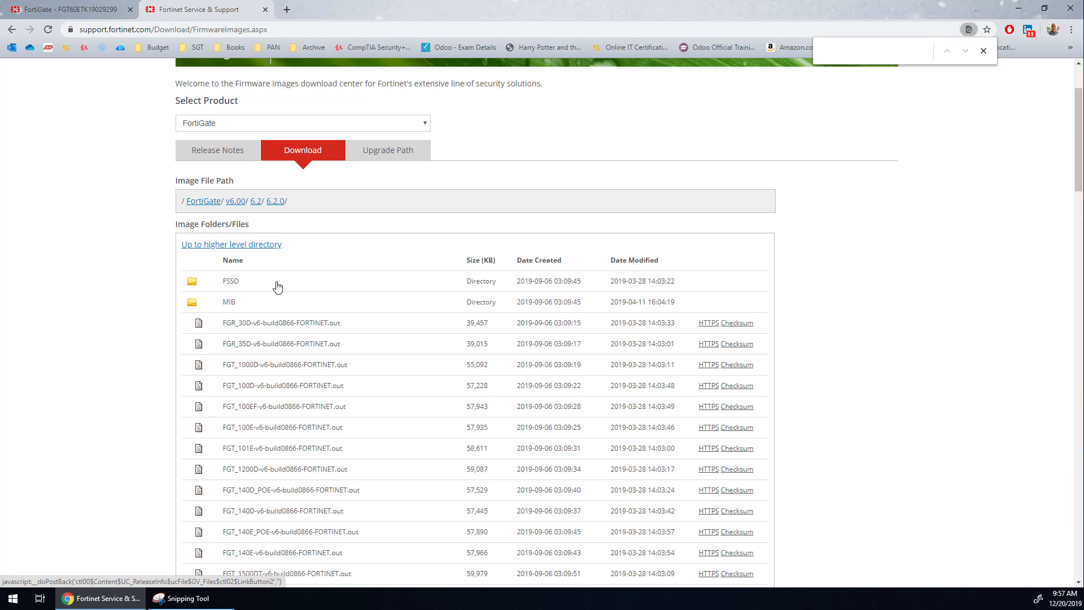
{"action": "type", "text": "60e"}
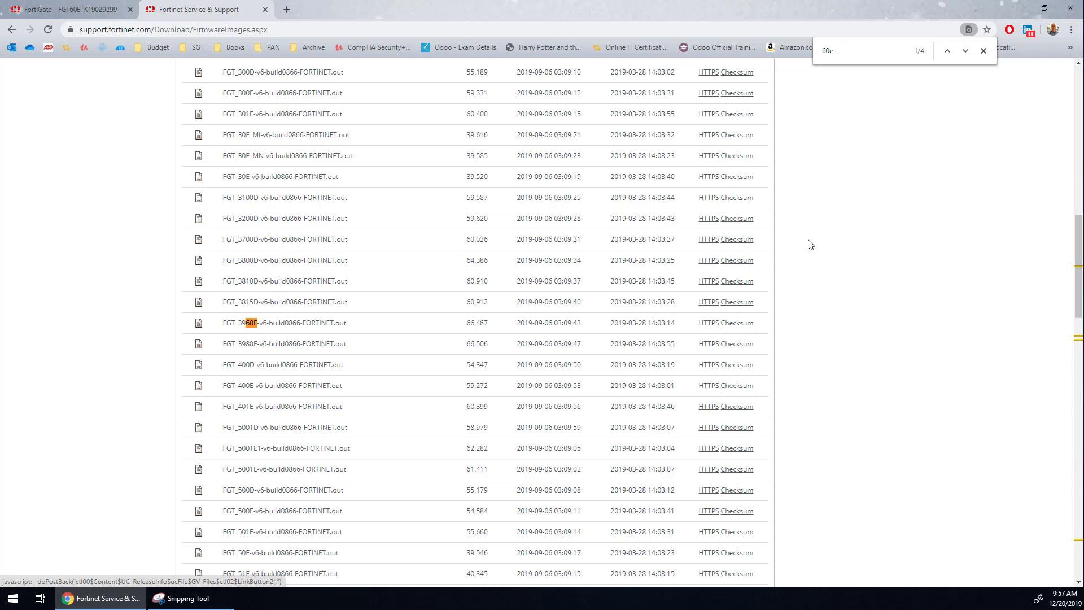
{"action": "left_click", "coordinate": [965, 52]}
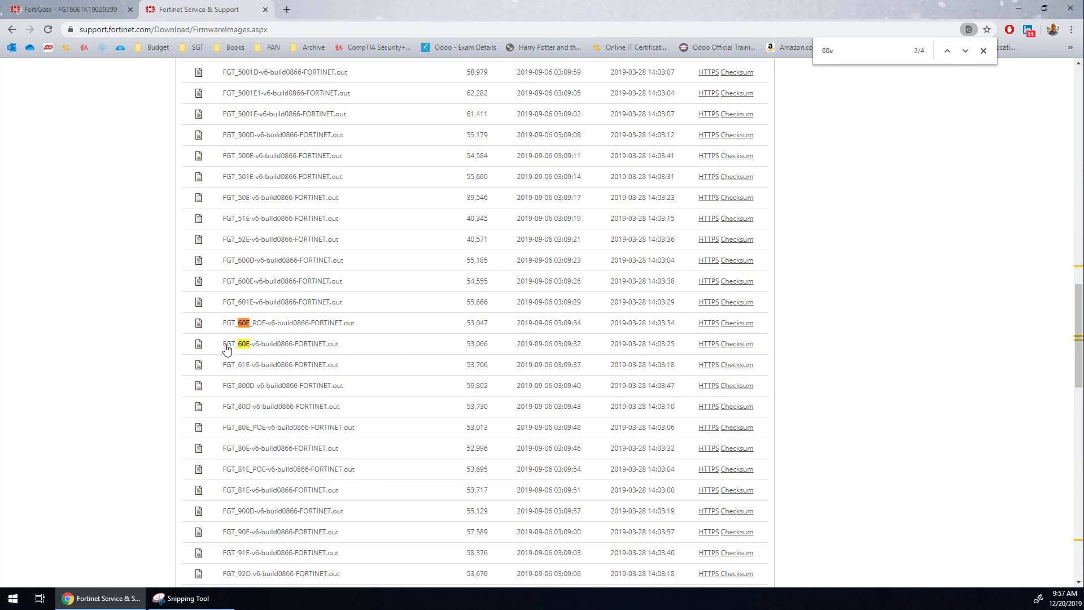
- Download FGT_60E-v6-build0866-FORTINET.out over HTTPS and show the downloaded file in its folder
{"action": "left_click_drag", "start_coordinate": [226, 349], "coordinate": [345, 354]}
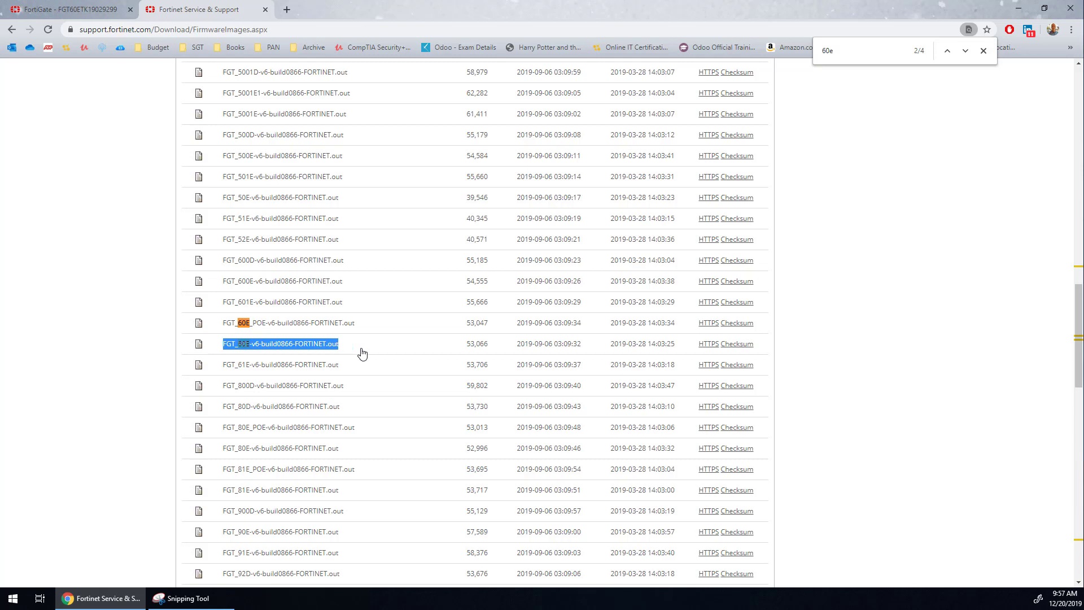
{"action": "left_click", "coordinate": [705, 344]}
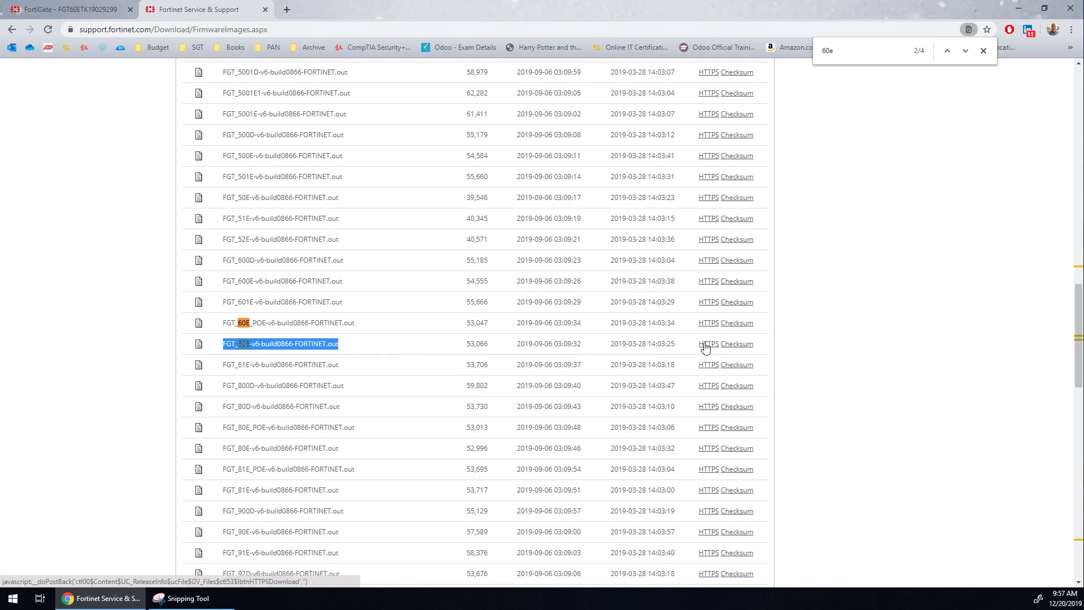
{"action": "right_click", "coordinate": [74, 572]}
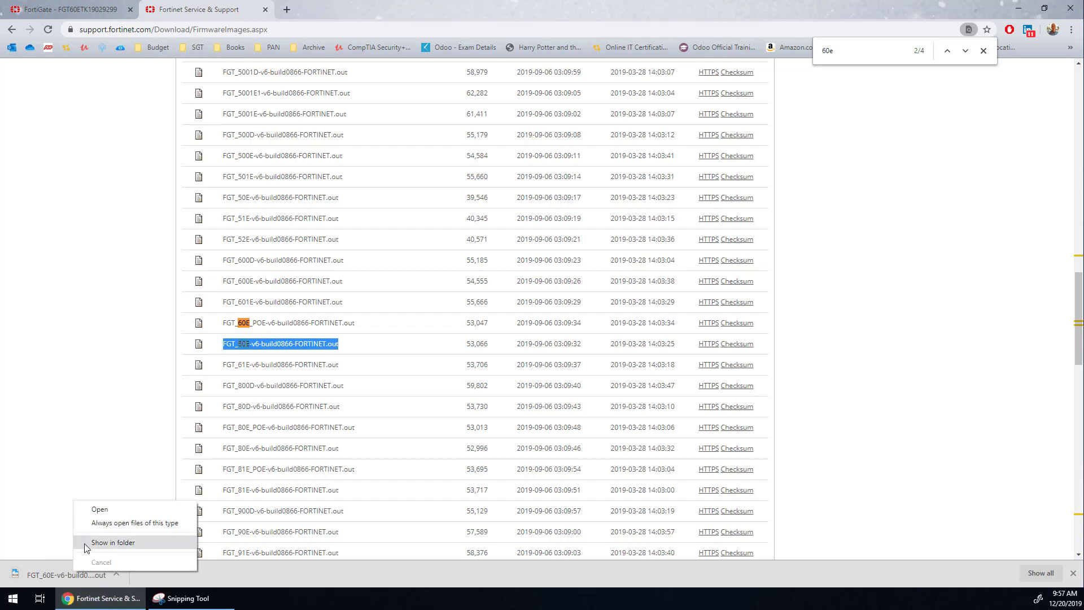
{"action": "left_click", "coordinate": [86, 543]}
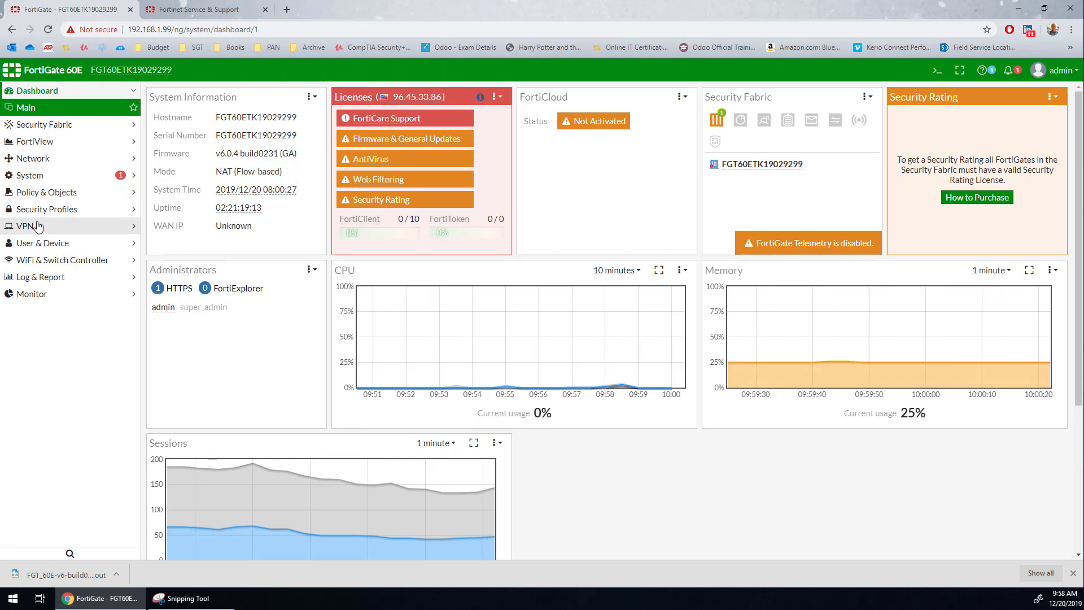
- On the FortiGate, load FGT_60E-v6-build0866-FORTINET.out as the firmware file, then back up the configuration and upgrade to FortiOS v6.2.0, accepting the reboot
{"action": "left_click", "coordinate": [39, 176]}
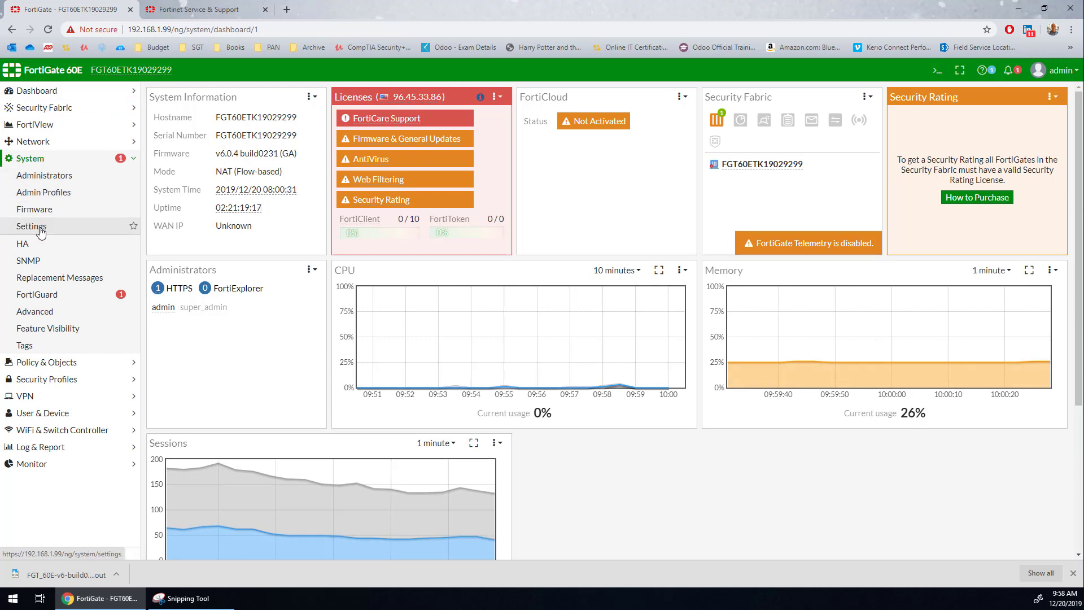
{"action": "left_click", "coordinate": [40, 210]}
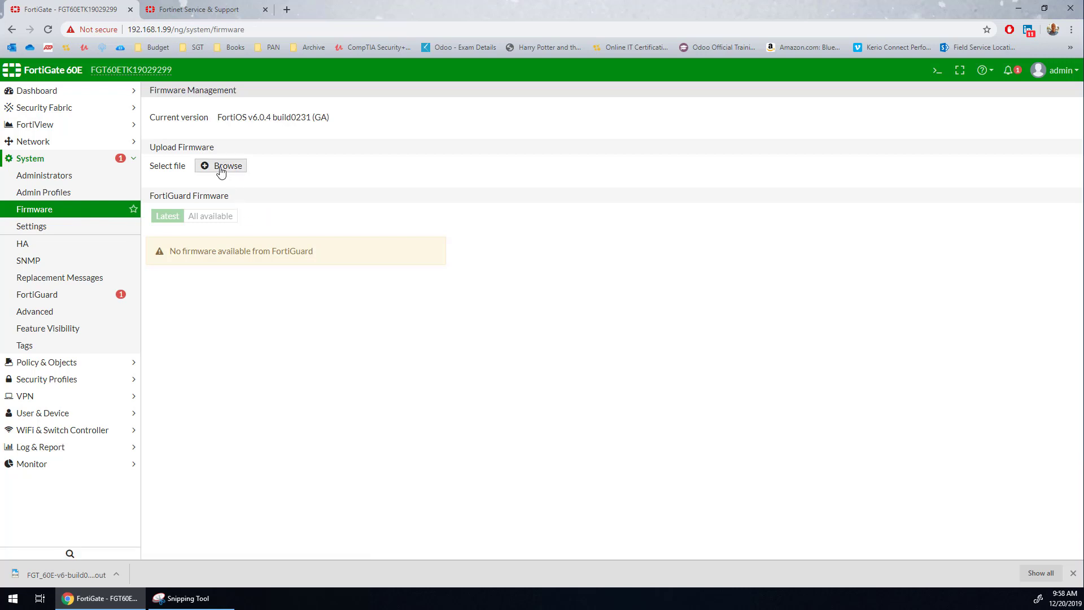
{"action": "left_click", "coordinate": [220, 166]}
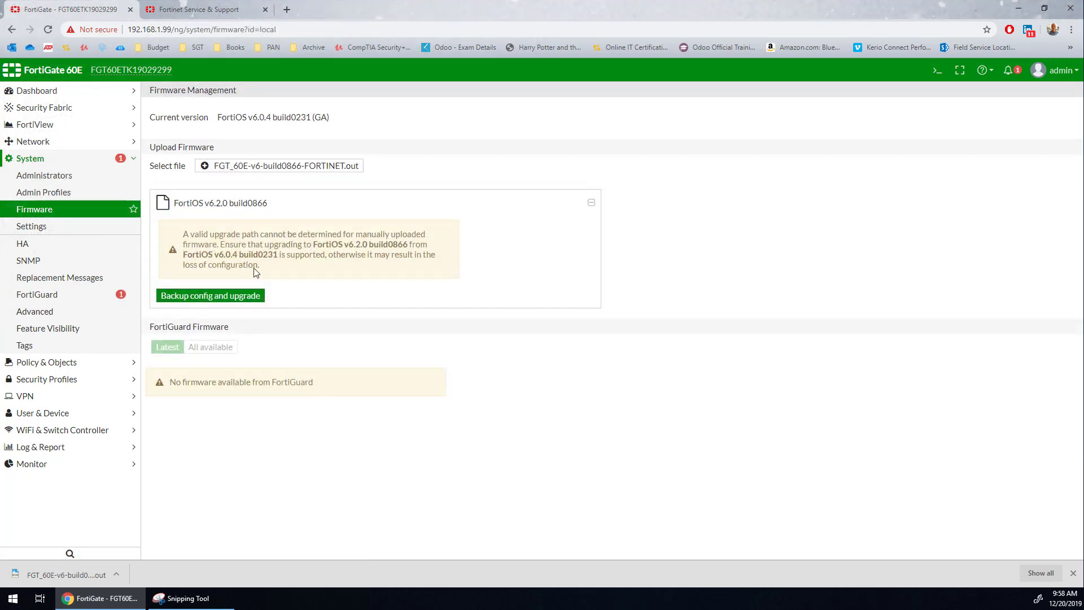
{"action": "left_click", "coordinate": [229, 304]}
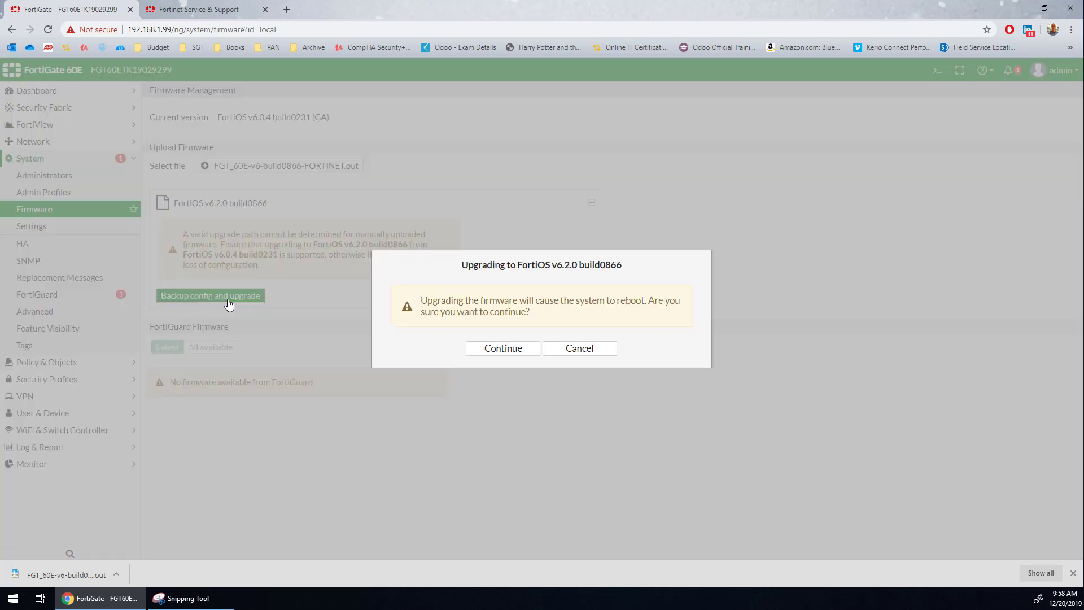
{"action": "left_click", "coordinate": [499, 348]}
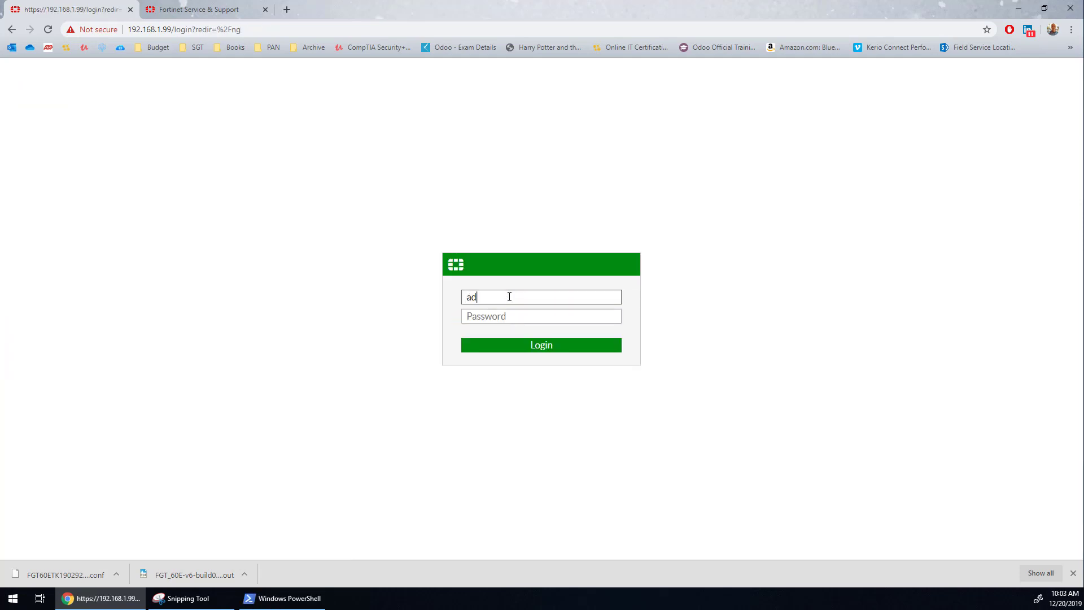
- Log back in to the rebooted FortiGate as admin with the account password
{"action": "type", "text": "min"}
{"action": "key", "text": "Tab"}
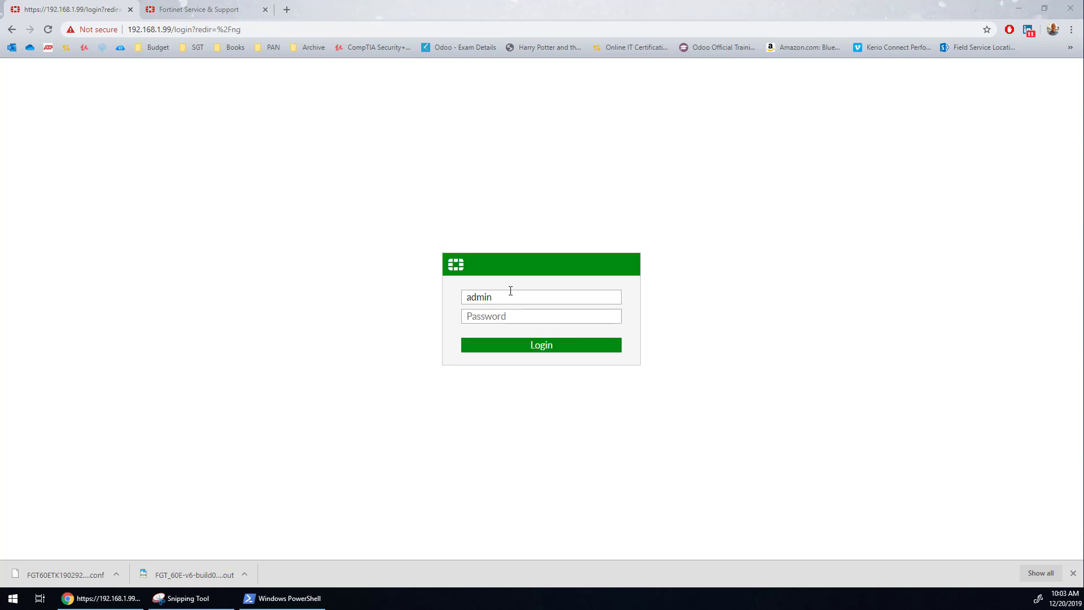
{"action": "left_click", "coordinate": [510, 317]}
{"action": "key", "text": "ctrl+v"}
{"action": "left_click", "coordinate": [505, 348]}
{"action": "left_click", "coordinate": [579, 354]}
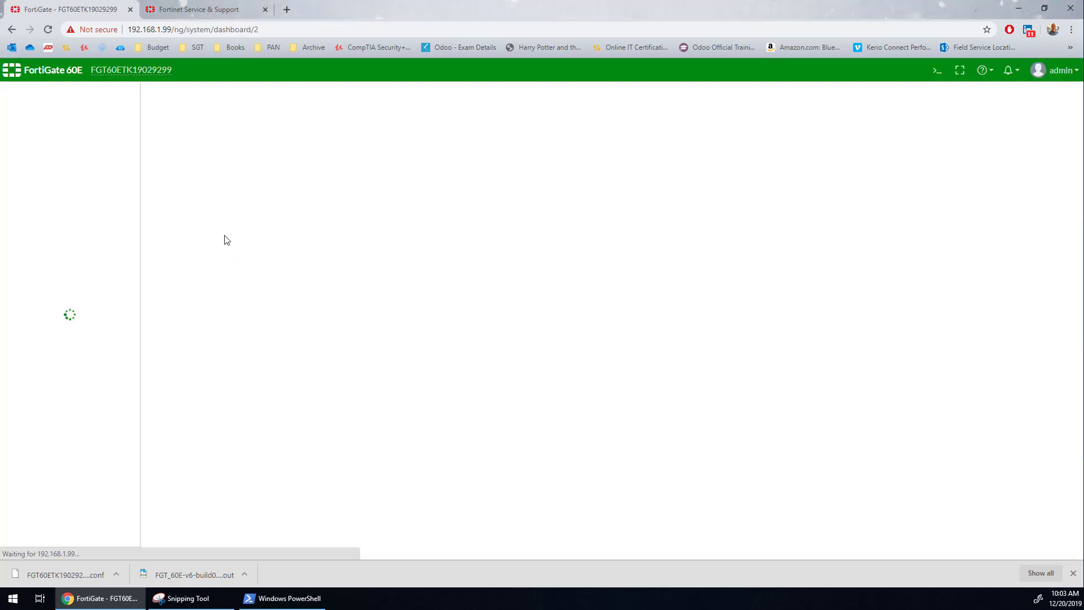
- Highlight the firmware version in the dashboard's system information and open the firmware management page
{"action": "left_click", "coordinate": [46, 209]}
{"action": "left_click_drag", "start_coordinate": [216, 154], "coordinate": [293, 158]}
{"action": "left_click", "coordinate": [35, 210]}
- On the Fortinet support site, download FGT_60E-v6-build1010-FORTINET.out over HTTPS from the v6.00/6.2/6.2.2 folder
{"action": "left_click", "coordinate": [199, 10]}
{"action": "scroll", "coordinate": [218, 154], "scroll_direction": "up", "scroll_amount": 20}
{"action": "left_click", "coordinate": [300, 260]}
{"action": "left_click", "coordinate": [256, 309]}
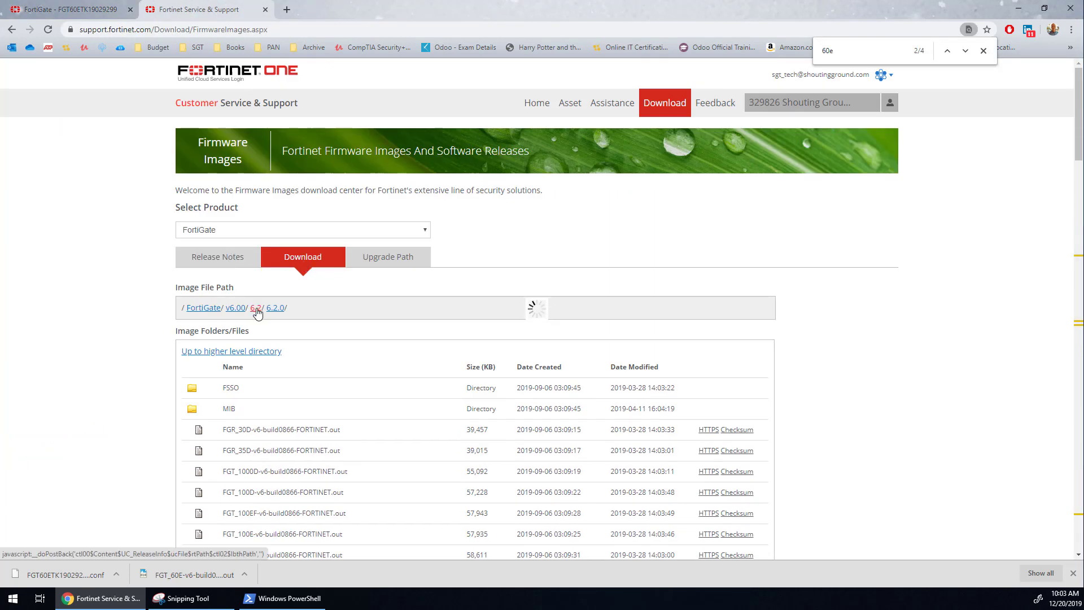
{"action": "left_click", "coordinate": [246, 431]}
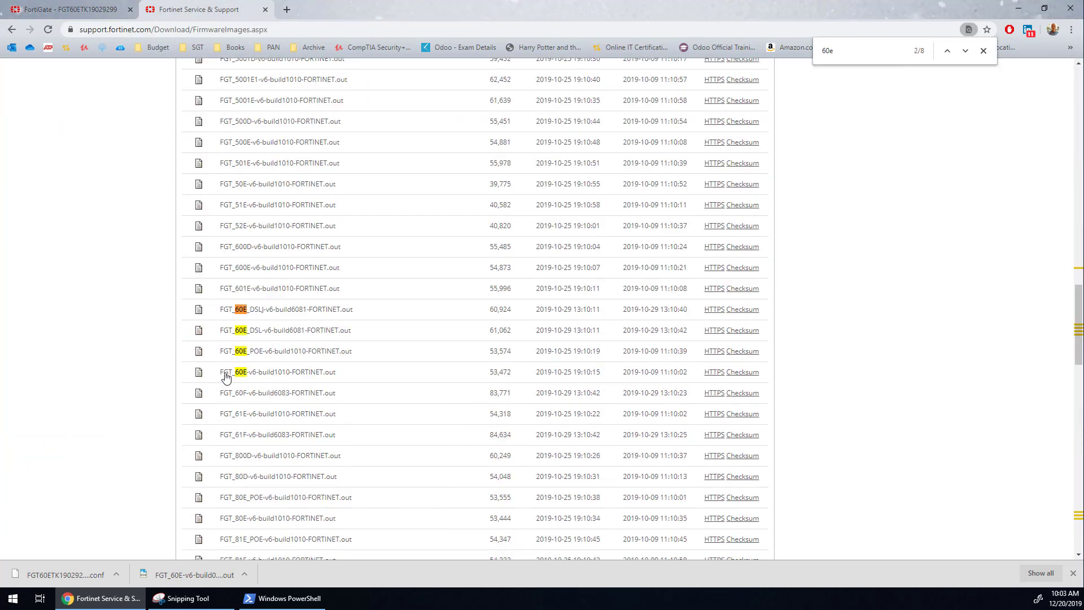
{"action": "left_click_drag", "start_coordinate": [225, 373], "coordinate": [348, 382]}
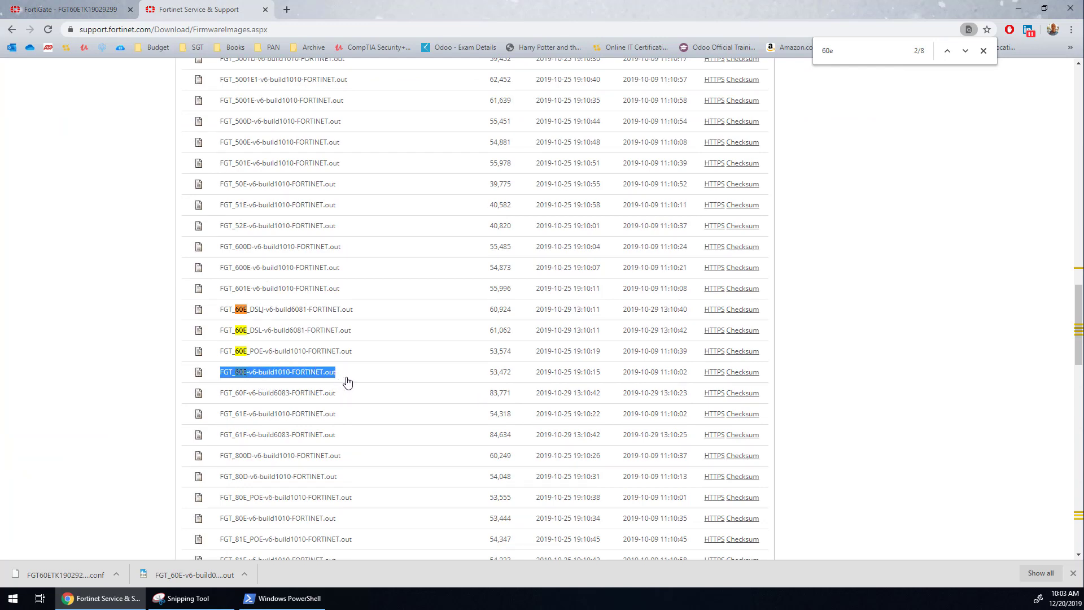
{"action": "left_click", "coordinate": [713, 375]}
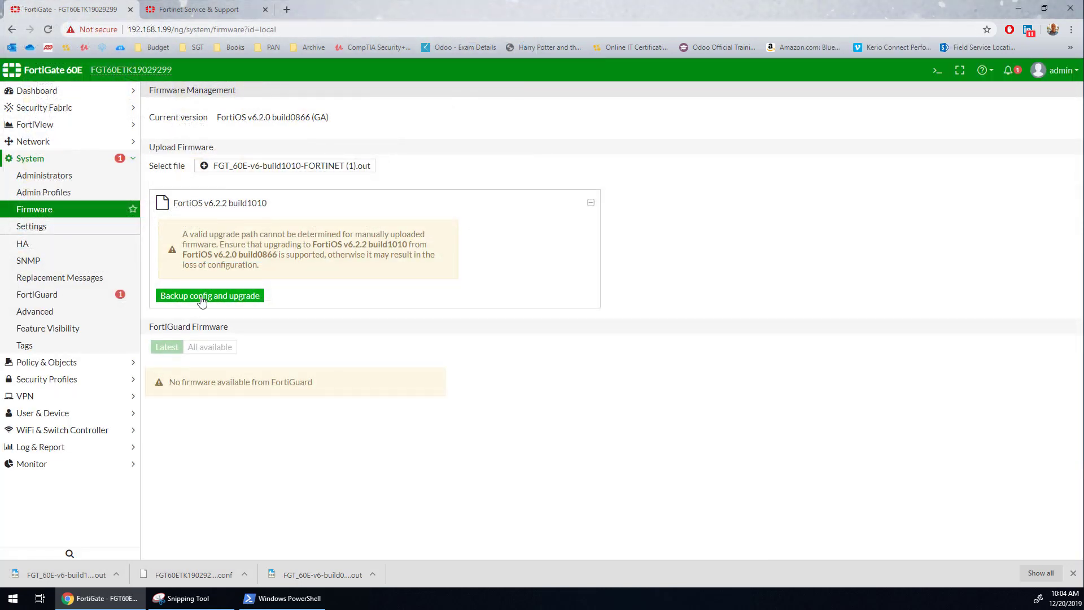
- Back up the FortiGate's configuration and upgrade it to FortiOS v6.2.2 build1010 with the selected image, accepting the reboot
{"action": "left_click", "coordinate": [210, 296]}
{"action": "left_click", "coordinate": [520, 359]}
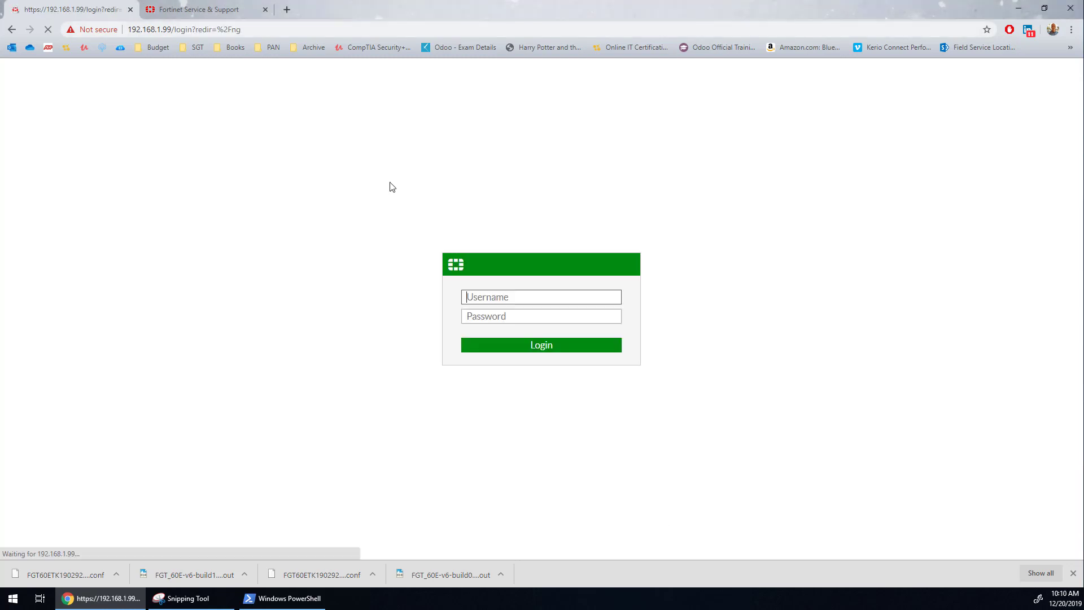
- Log in as admin with the account password and highlight the firmware version in the system information to verify the final upgrade
{"action": "type", "text": "admin"}
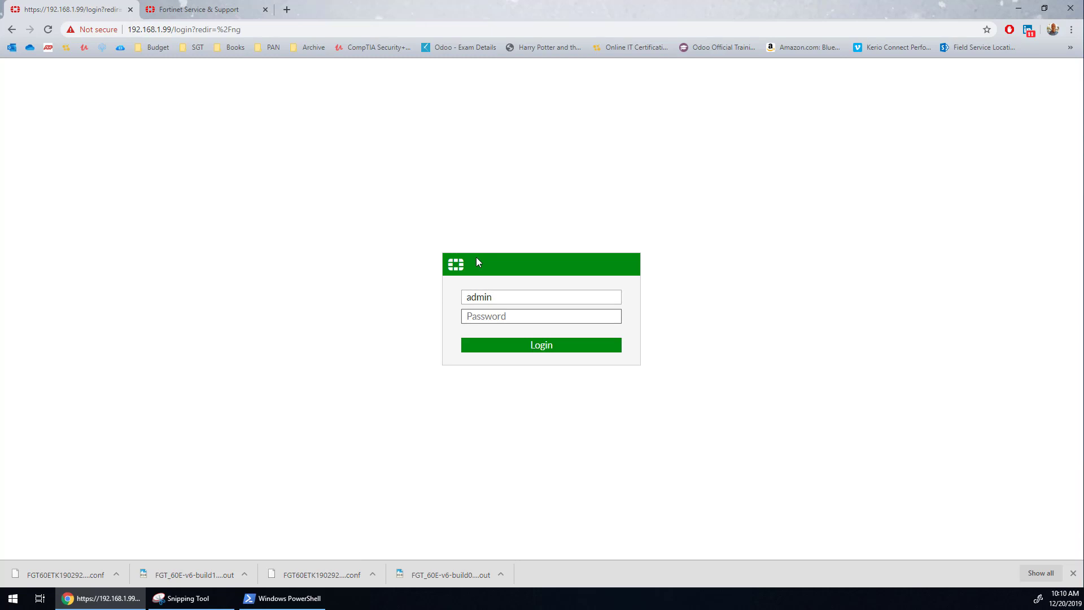
{"action": "left_click", "coordinate": [512, 315]}
{"action": "key", "text": "ctrl+v"}
{"action": "left_click", "coordinate": [513, 347]}
{"action": "left_click", "coordinate": [551, 364]}
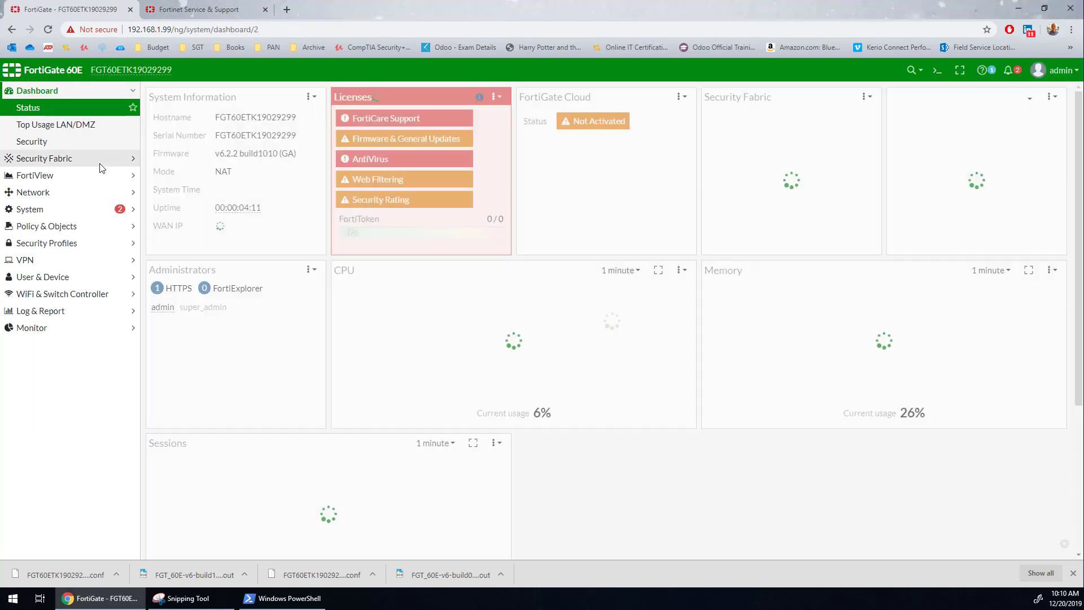
{"action": "left_click_drag", "start_coordinate": [215, 153], "coordinate": [277, 160]}
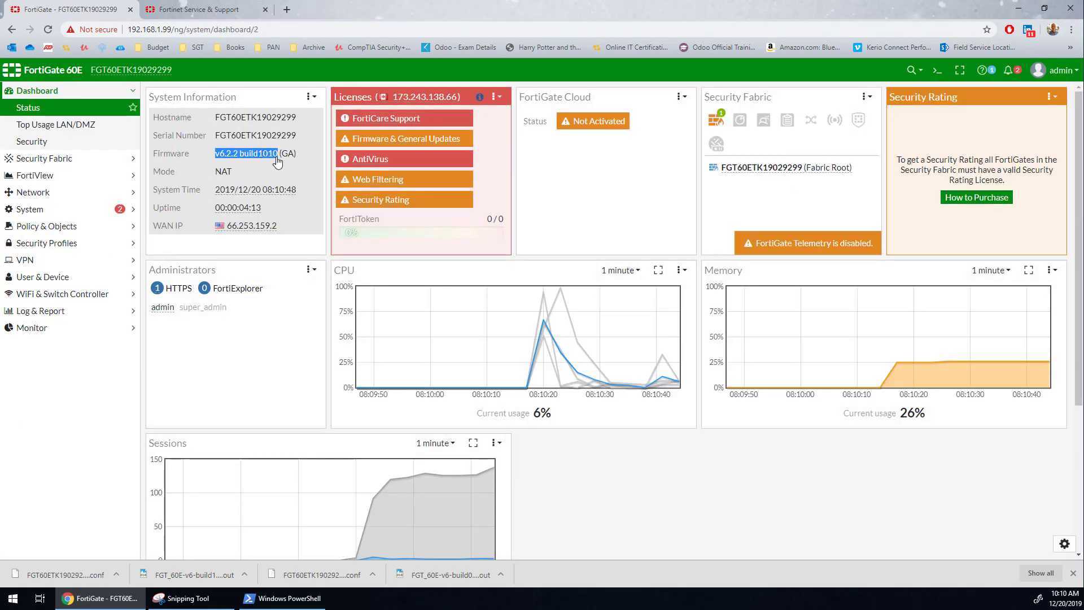